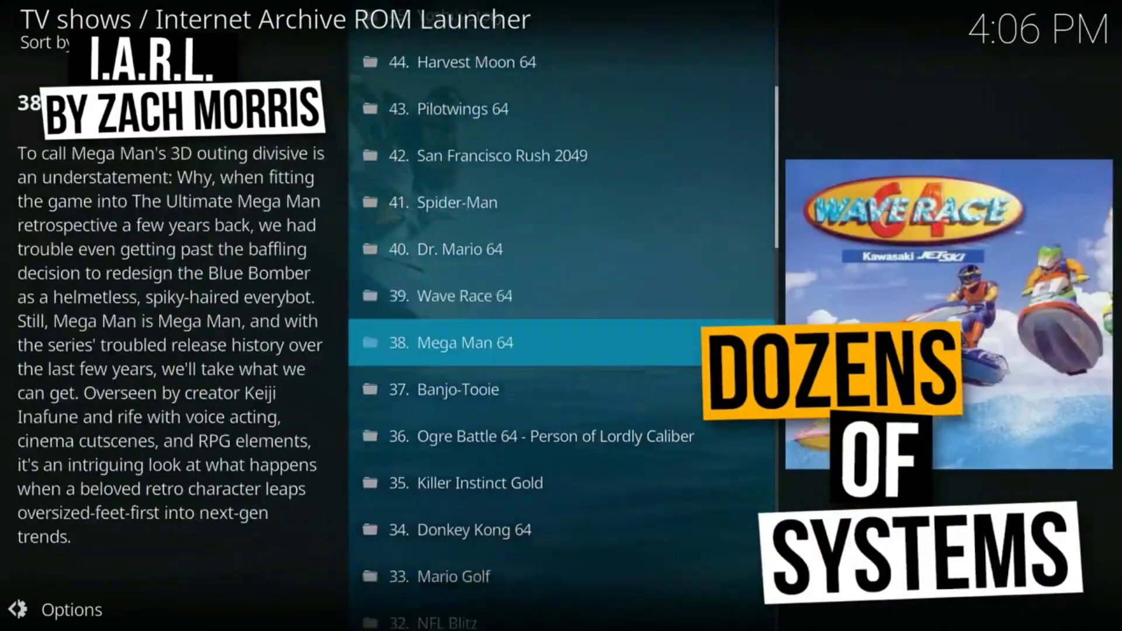
- Open the s905 folder on the scottelec.mxqproject.com site
{"action": "key", "text": "Down"}
{"action": "key", "text": "Down"}
{"action": "key", "text": "Down"}
{"action": "key", "text": "Down"}
{"action": "key", "text": "Down"}
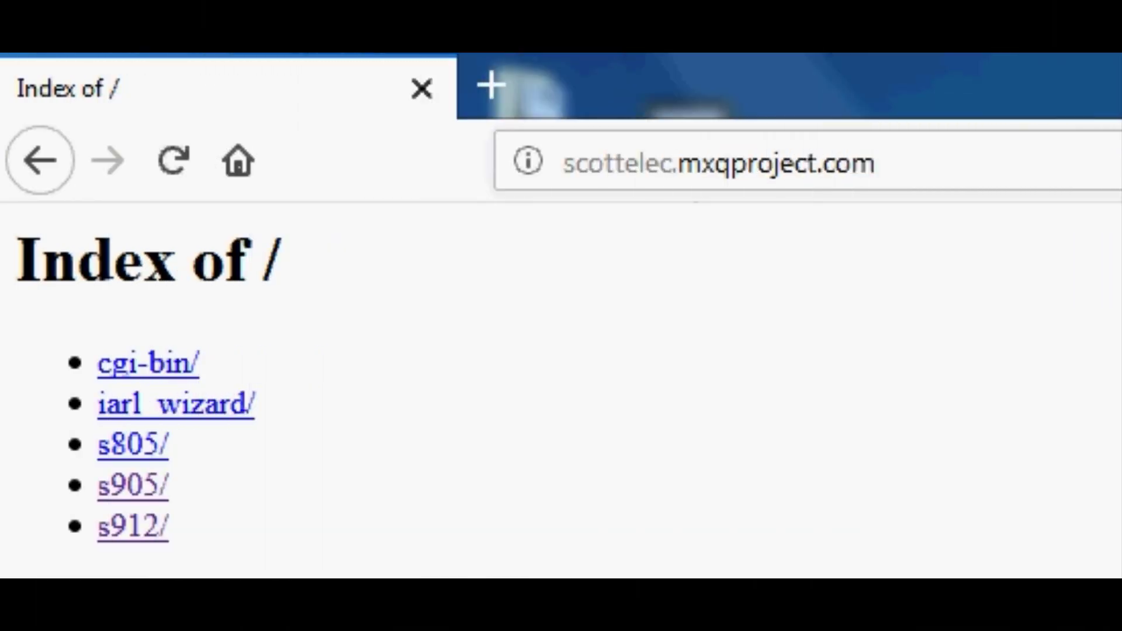
{"action": "left_click_drag", "start_coordinate": [887, 156], "coordinate": [521, 178]}
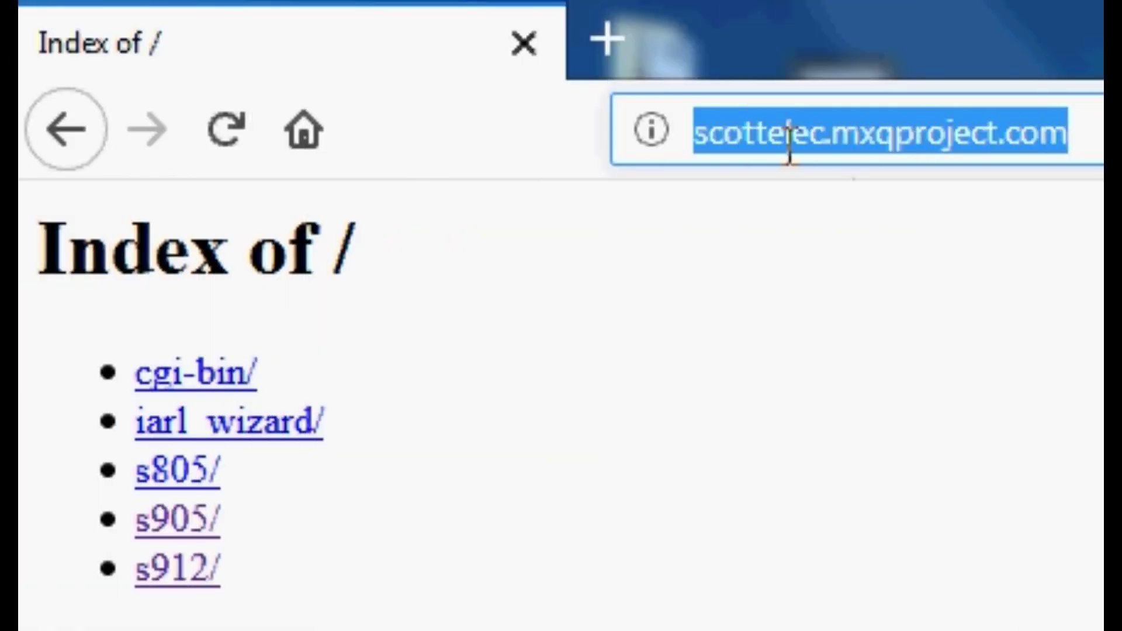
{"action": "left_click", "coordinate": [727, 309]}
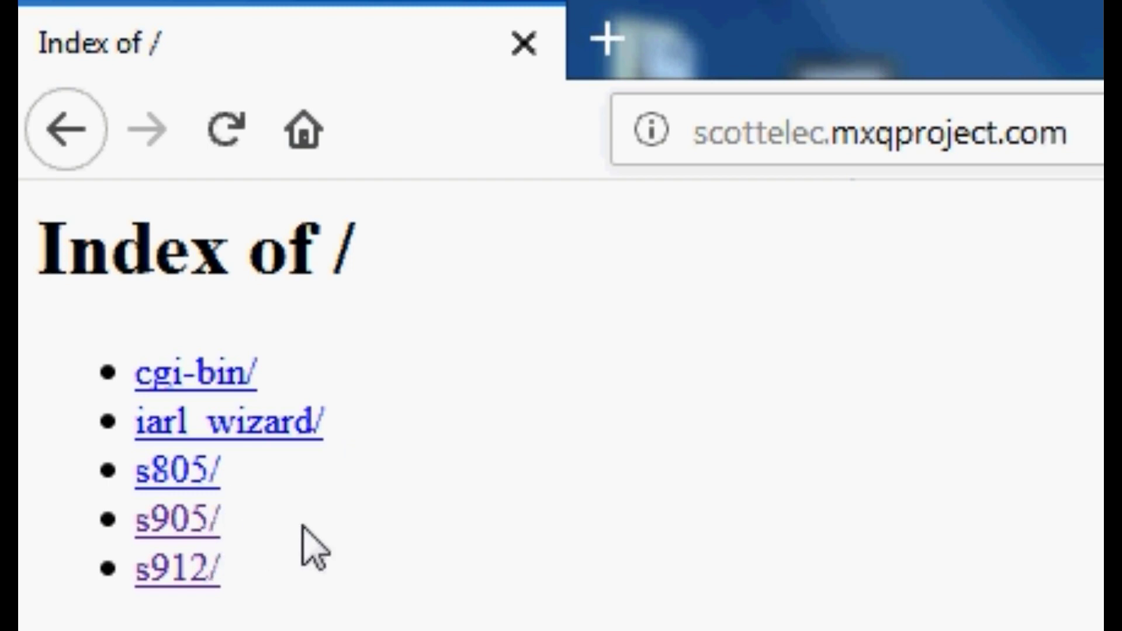
{"action": "left_click_drag", "start_coordinate": [301, 524], "coordinate": [89, 514]}
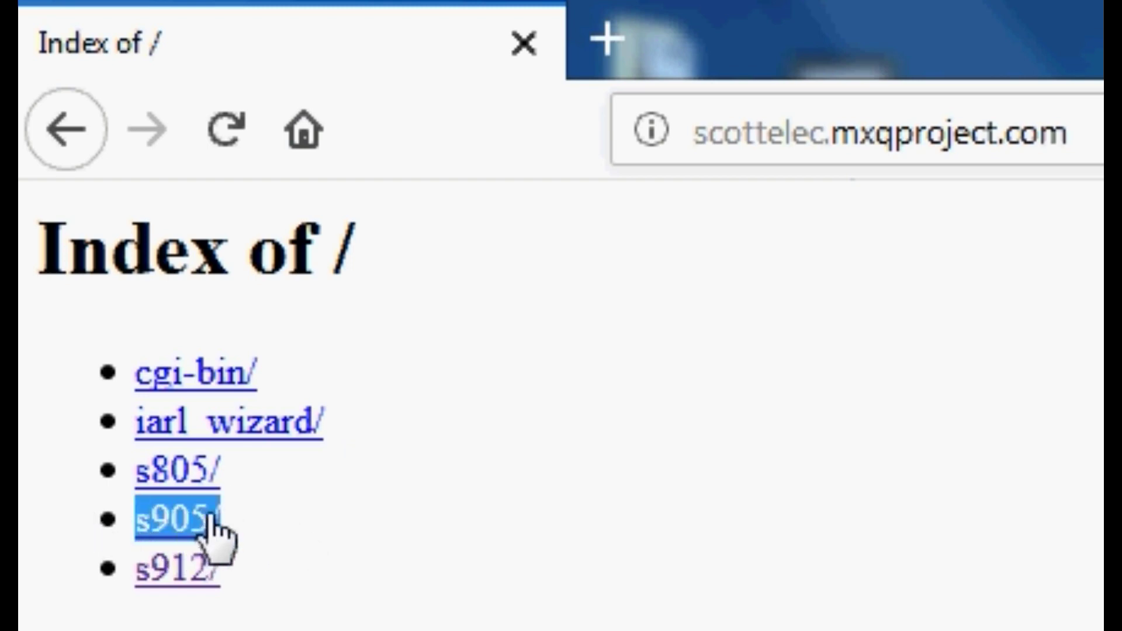
{"action": "left_click", "coordinate": [166, 521]}
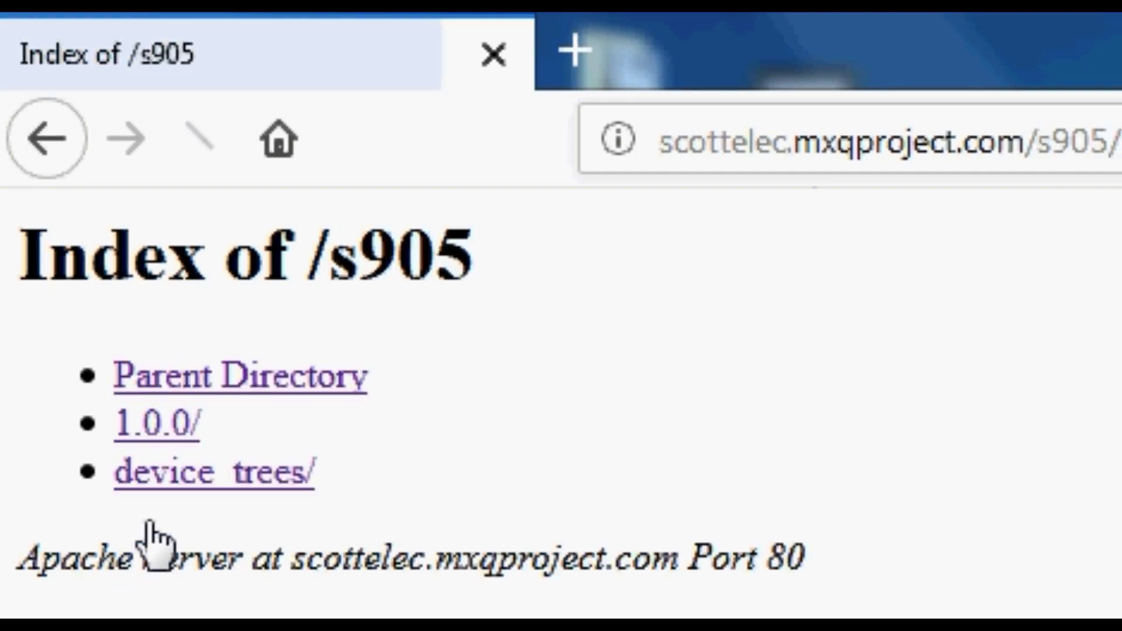
- Open 1.0.0 and start downloading ScottELEC-S905.arm-1.8.3.img.gz (391 MB)
{"action": "left_click_drag", "start_coordinate": [220, 426], "coordinate": [145, 439]}
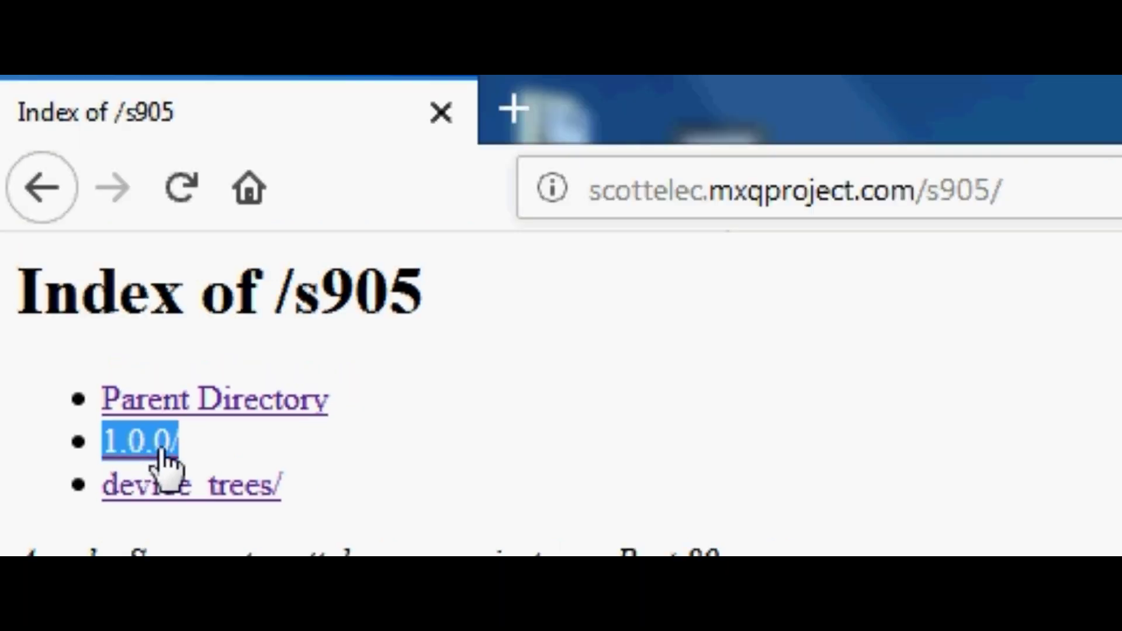
{"action": "left_click", "coordinate": [167, 433]}
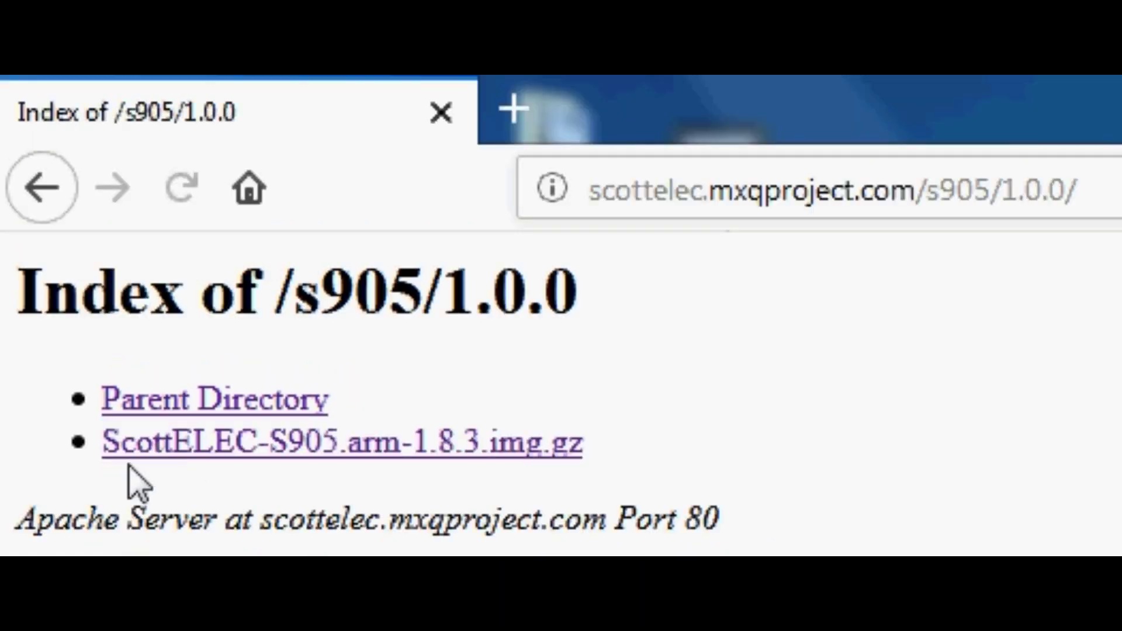
{"action": "left_click_drag", "start_coordinate": [585, 450], "coordinate": [138, 461]}
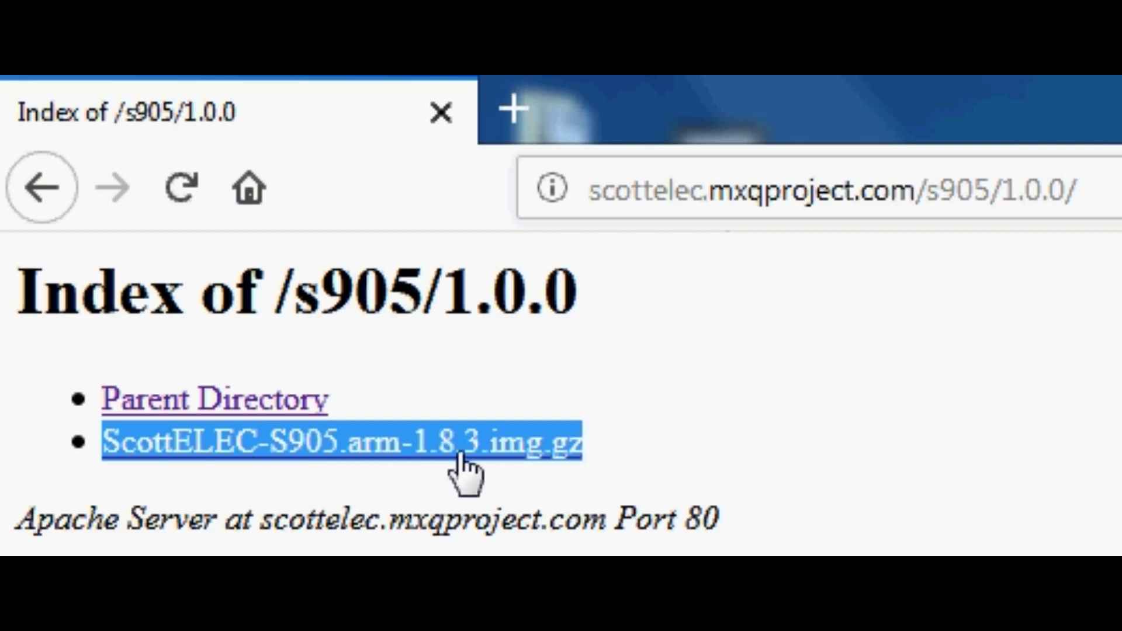
{"action": "left_click", "coordinate": [285, 451]}
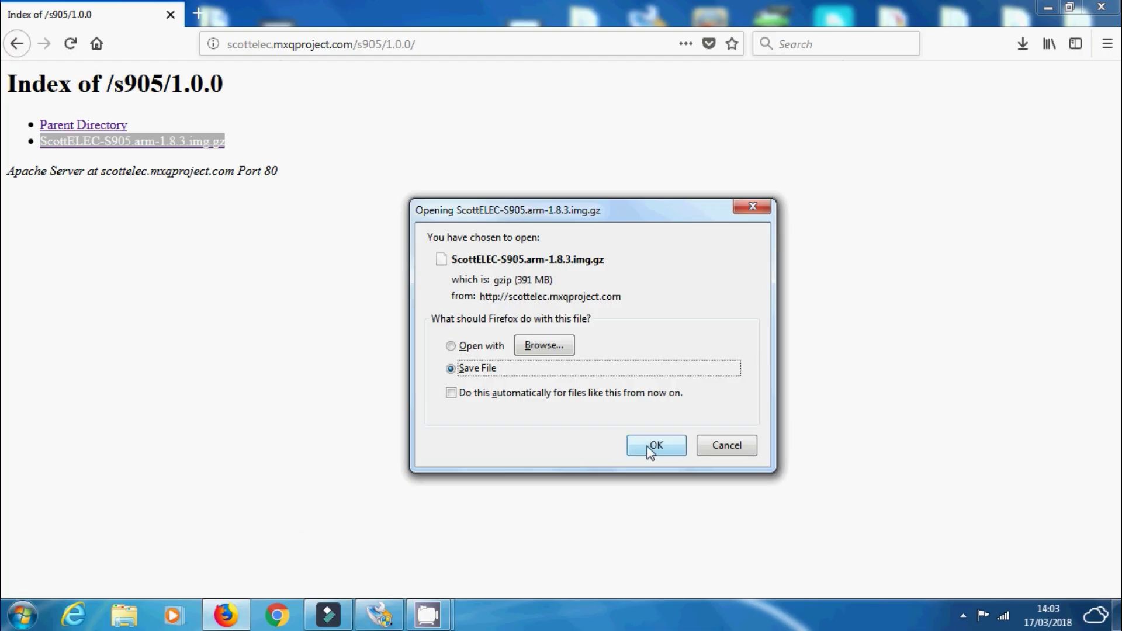
- Save the ScottELEC archive and extract it on the desktop with WinRAR's Extract Here
{"action": "left_click", "coordinate": [647, 447]}
{"action": "left_click", "coordinate": [1048, 7]}
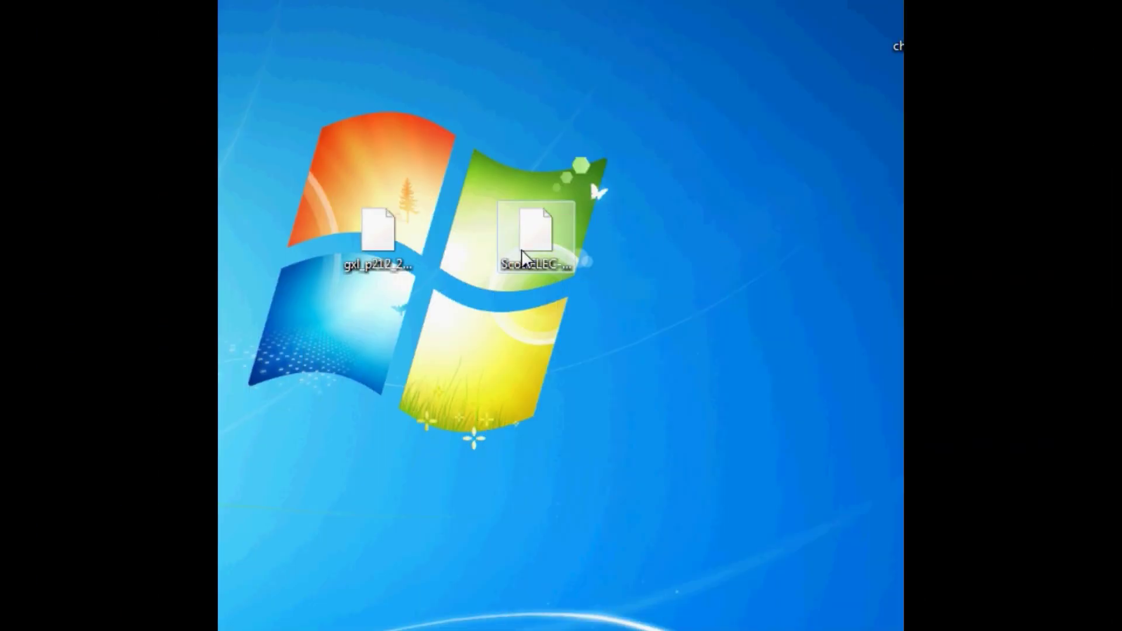
{"action": "left_click", "coordinate": [513, 271]}
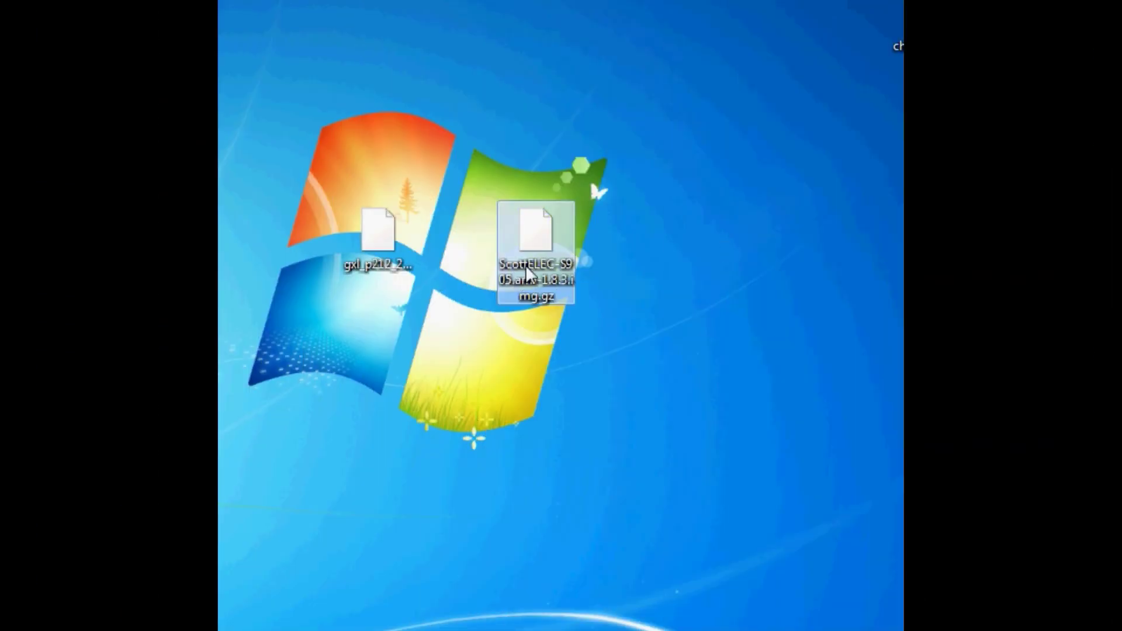
{"action": "right_click", "coordinate": [535, 259]}
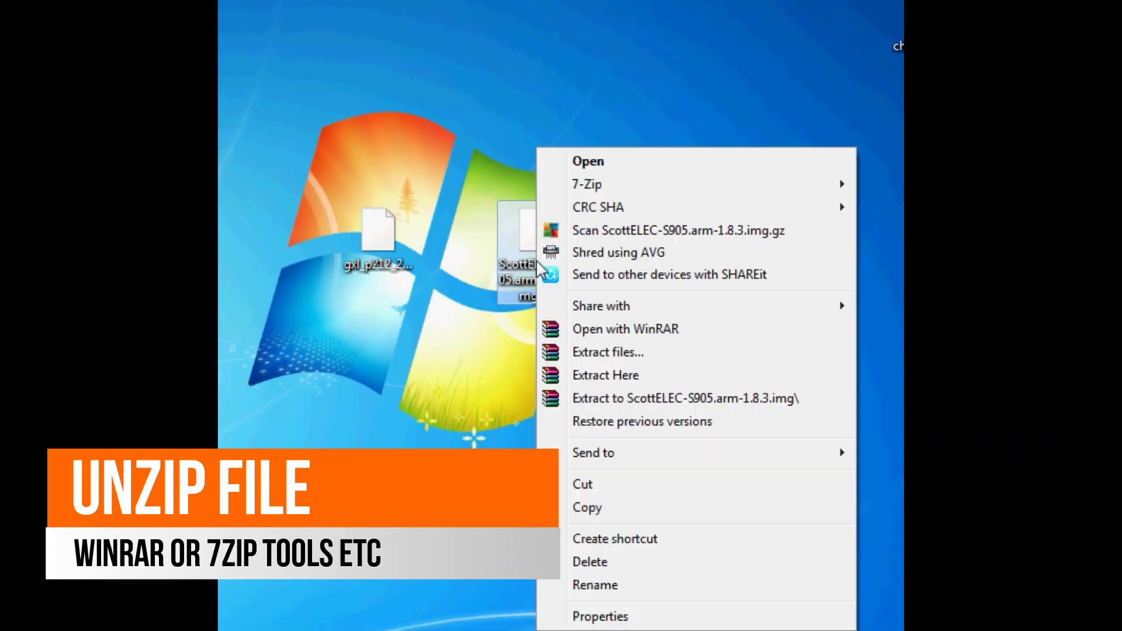
{"action": "left_click", "coordinate": [616, 386]}
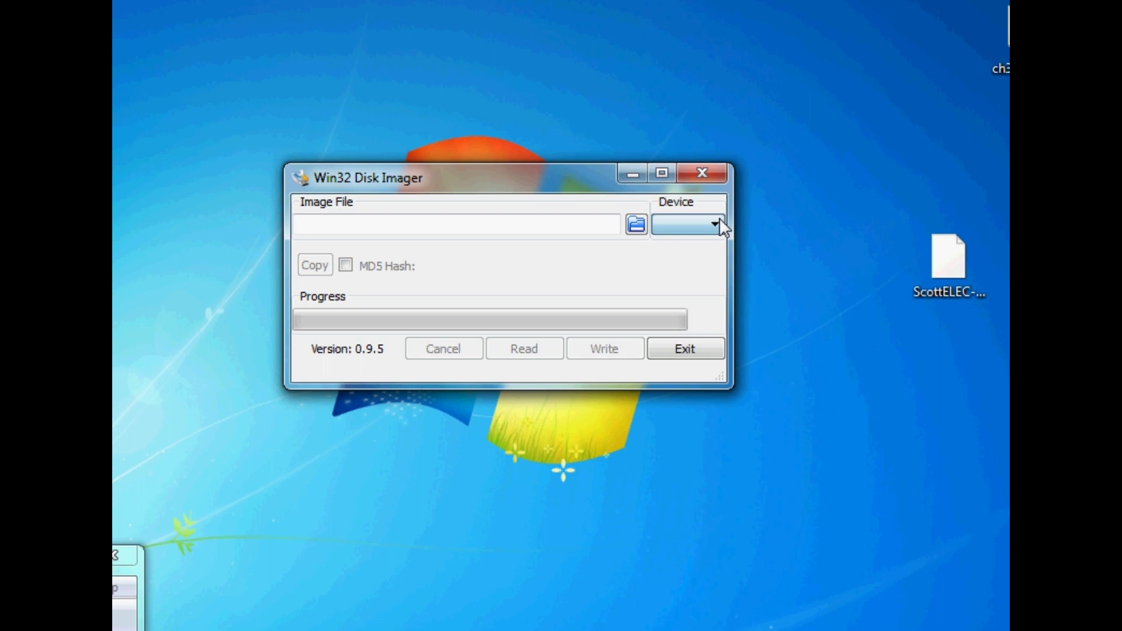
- Restart Win32 Disk Imager with the SD card at H:\ and pick the desktop's ScottELEC-S905.arm-1.8.3 image
{"action": "left_click", "coordinate": [697, 348]}
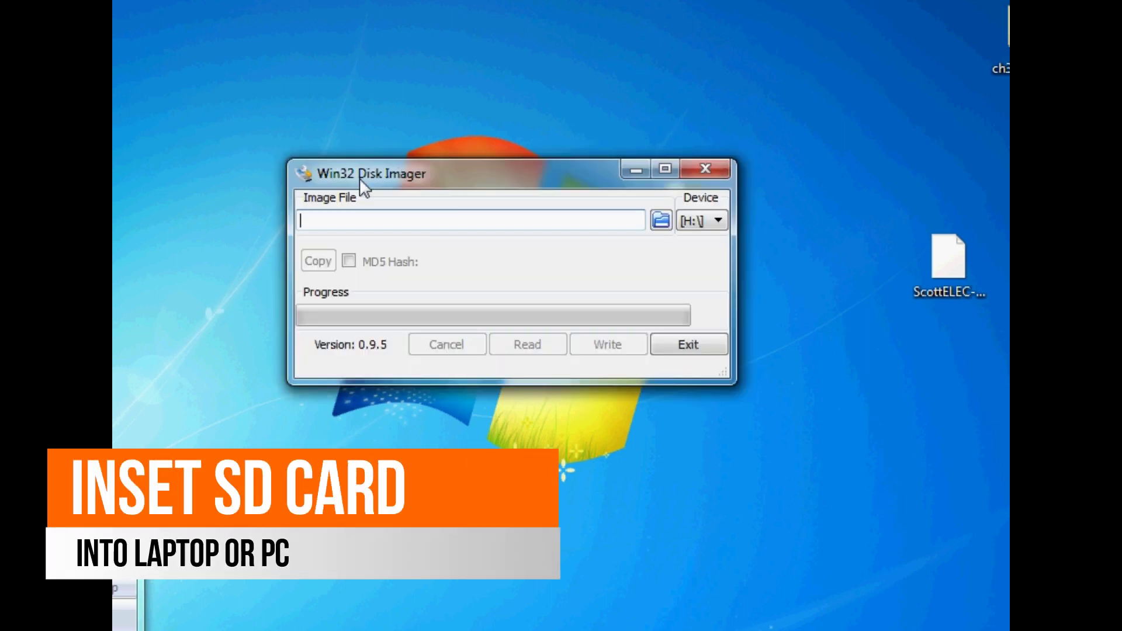
{"action": "left_click", "coordinate": [682, 223]}
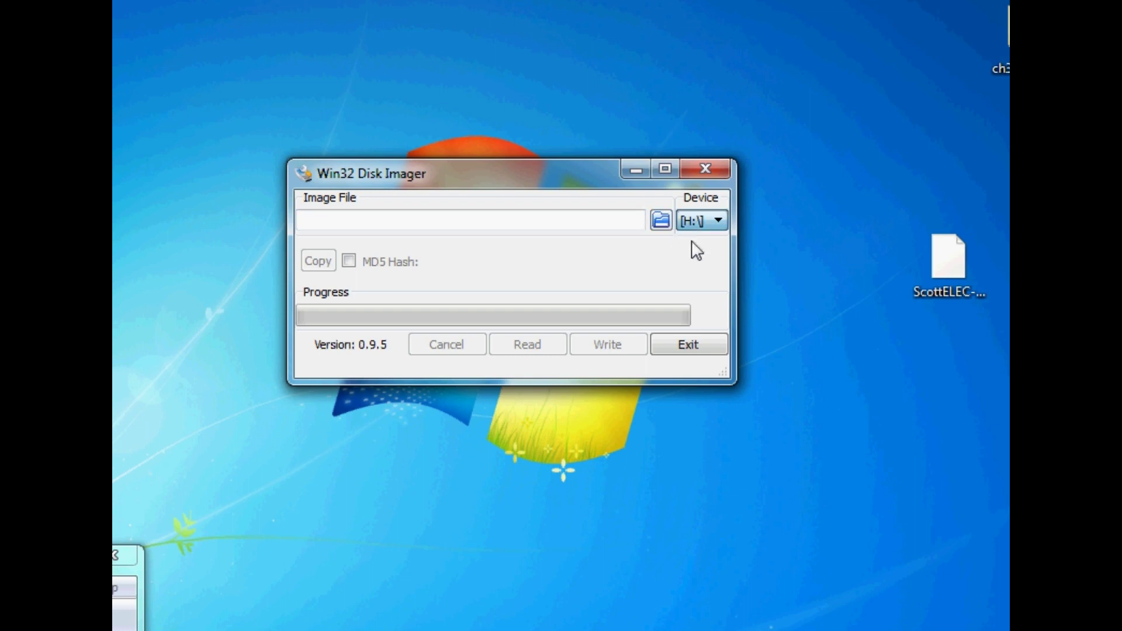
{"action": "left_click", "coordinate": [660, 221]}
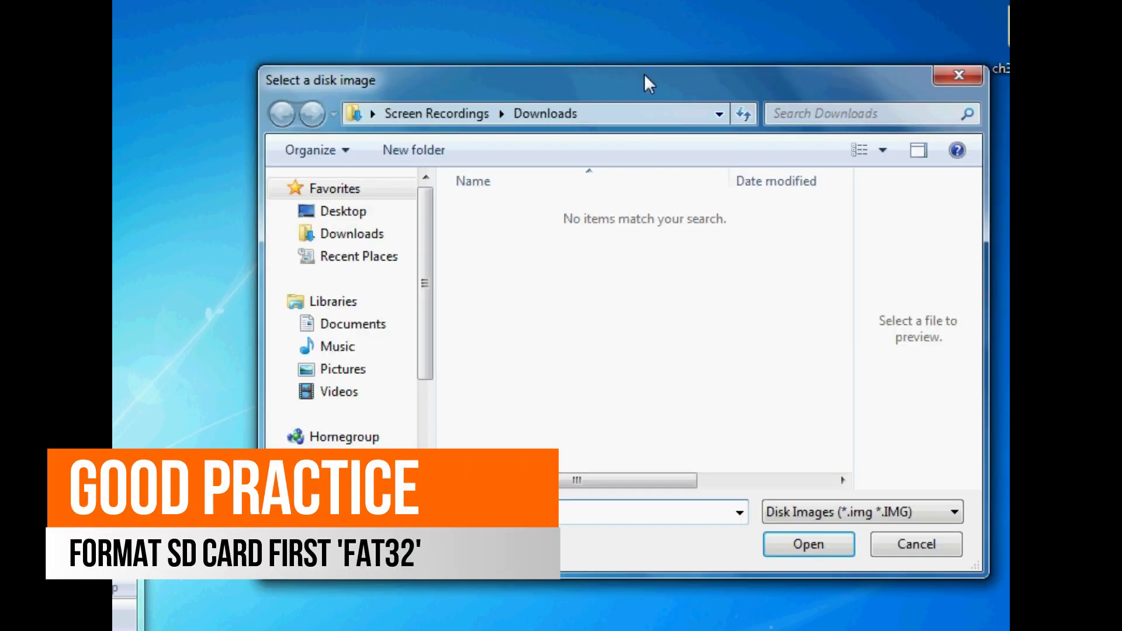
{"action": "left_click_drag", "start_coordinate": [644, 73], "coordinate": [532, 76]}
{"action": "left_click", "coordinate": [237, 213]}
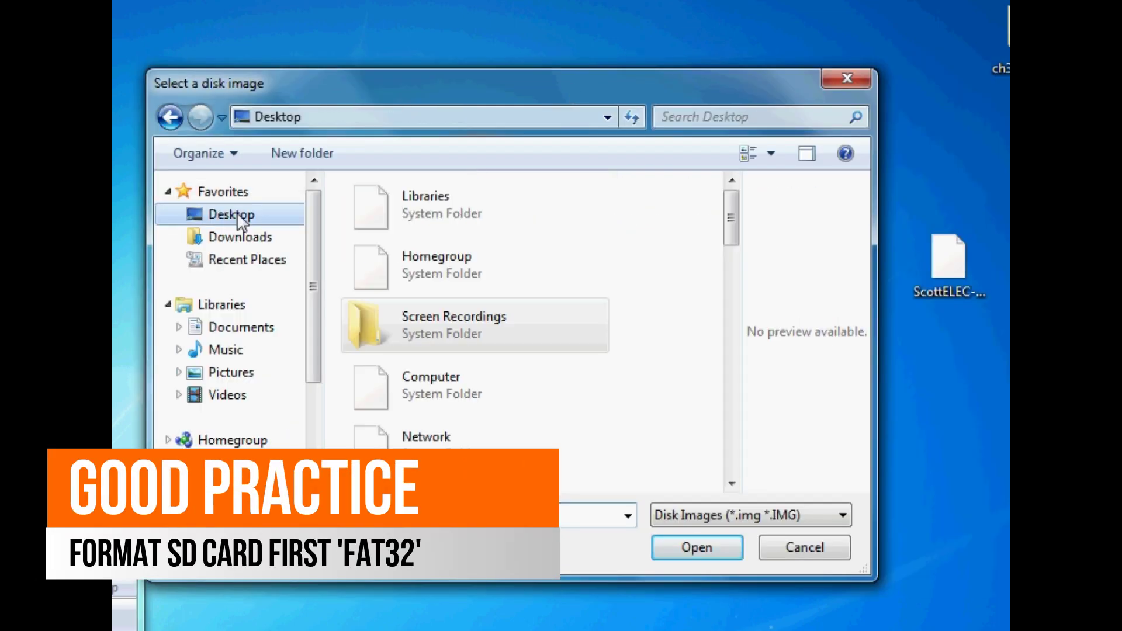
{"action": "left_click_drag", "start_coordinate": [730, 217], "coordinate": [735, 455]}
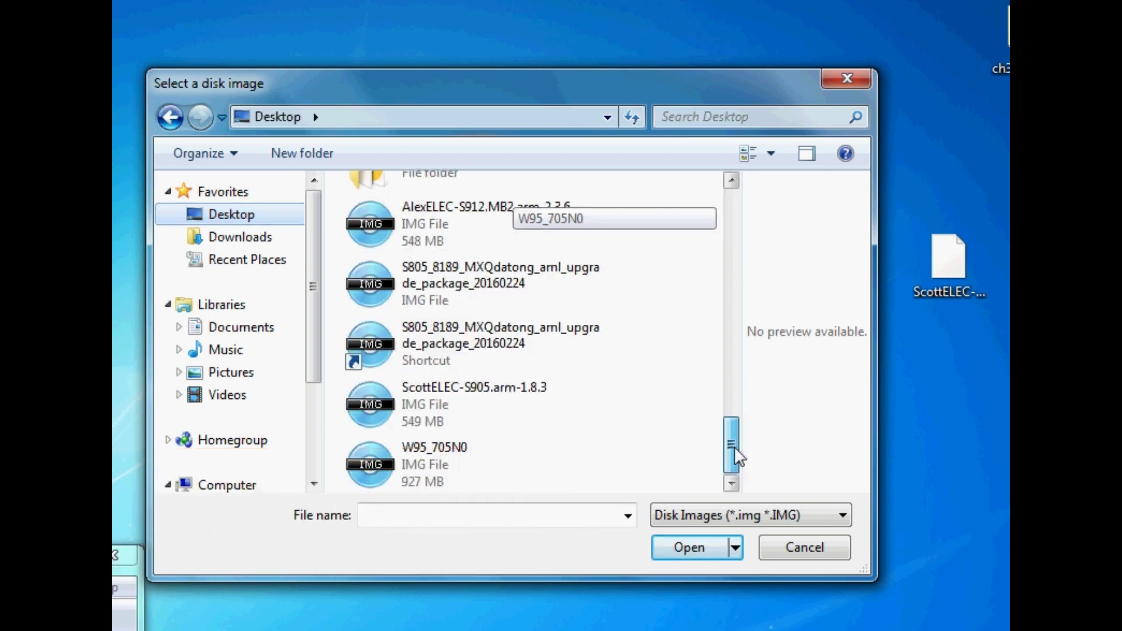
{"action": "left_click", "coordinate": [451, 403]}
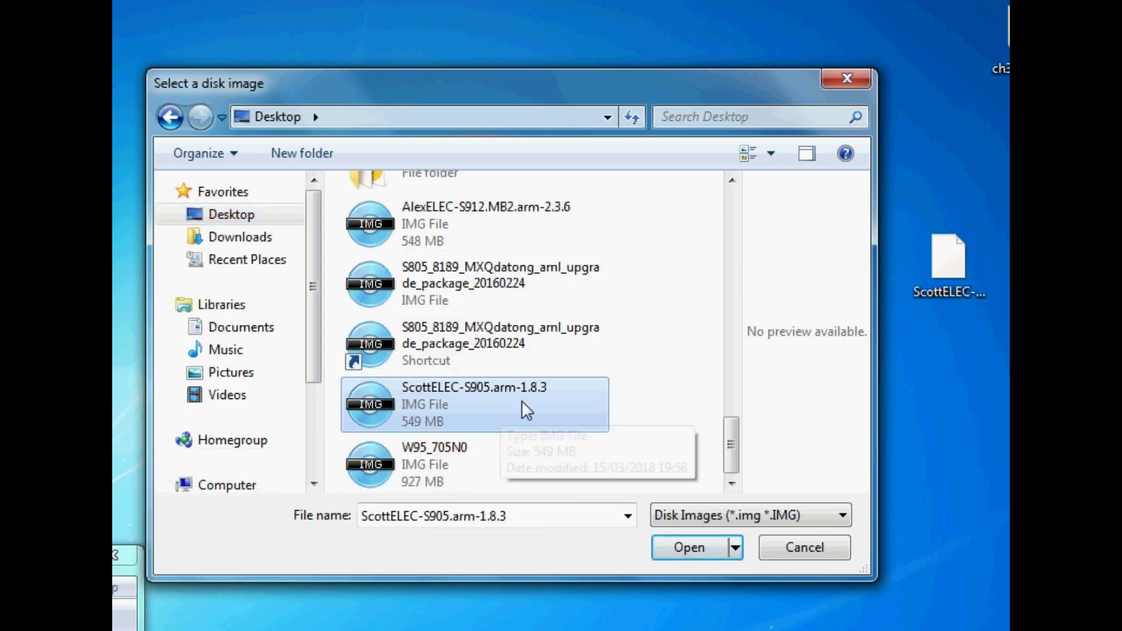
- Write ScottELEC-S905.arm-1.8.3 to drive H:\, confirming the overwrite and the Write Successful notice
{"action": "left_click", "coordinate": [690, 547]}
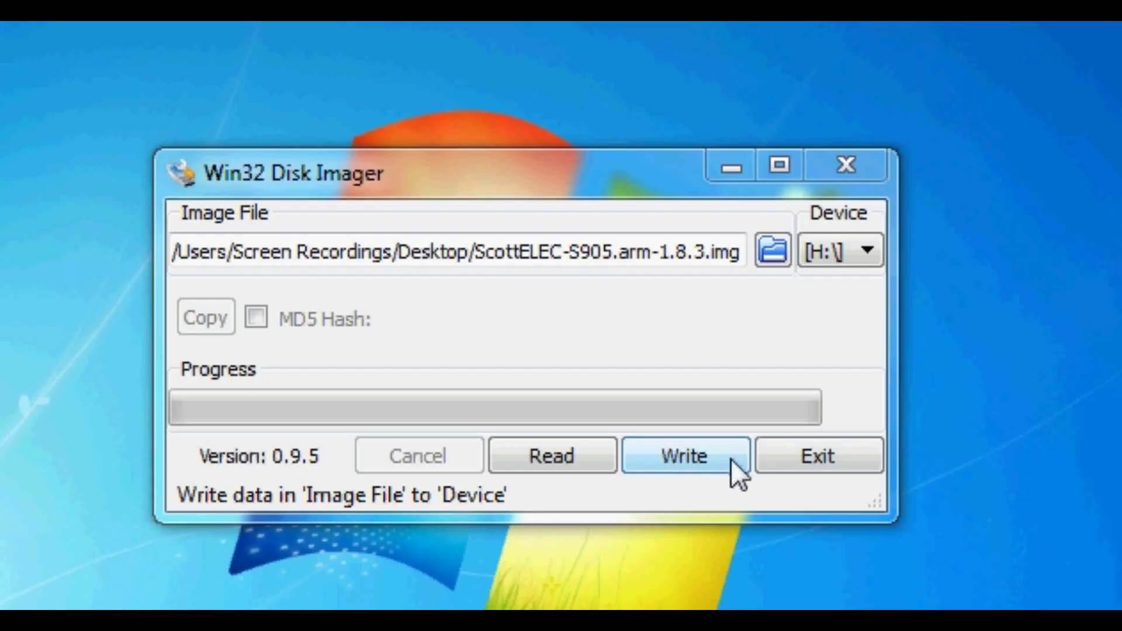
{"action": "left_click", "coordinate": [681, 464]}
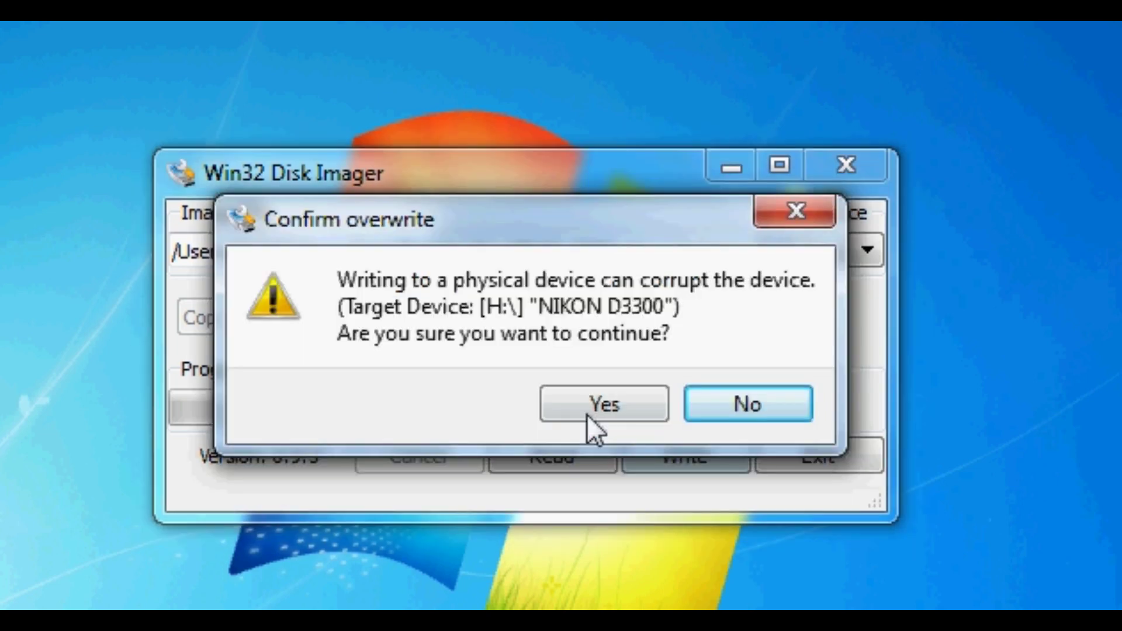
{"action": "left_click", "coordinate": [587, 413]}
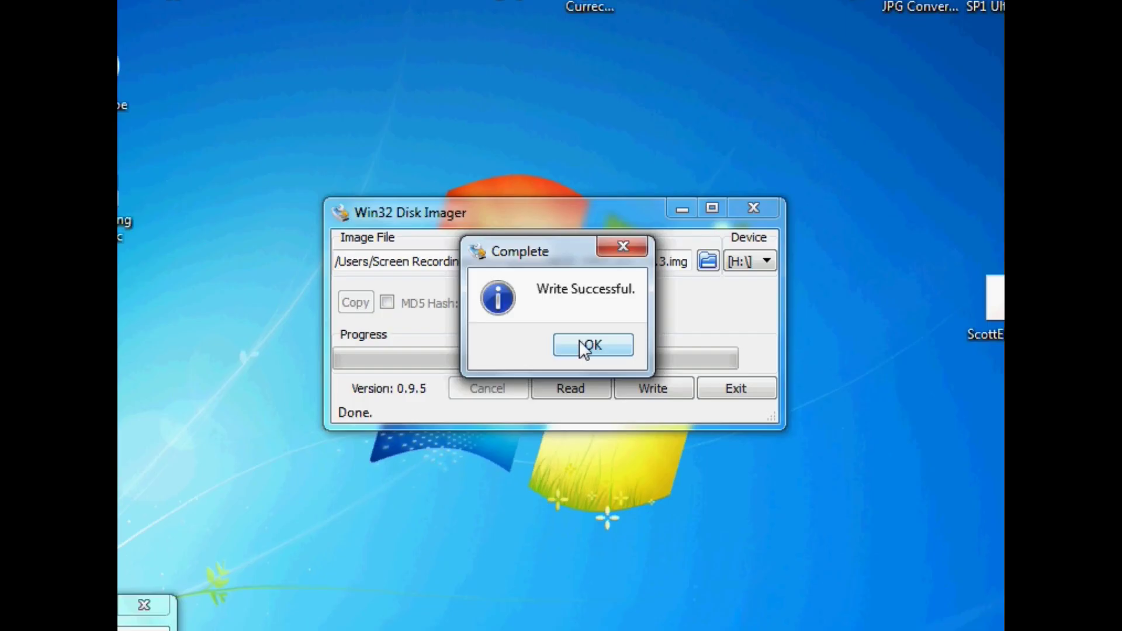
{"action": "left_click", "coordinate": [617, 353]}
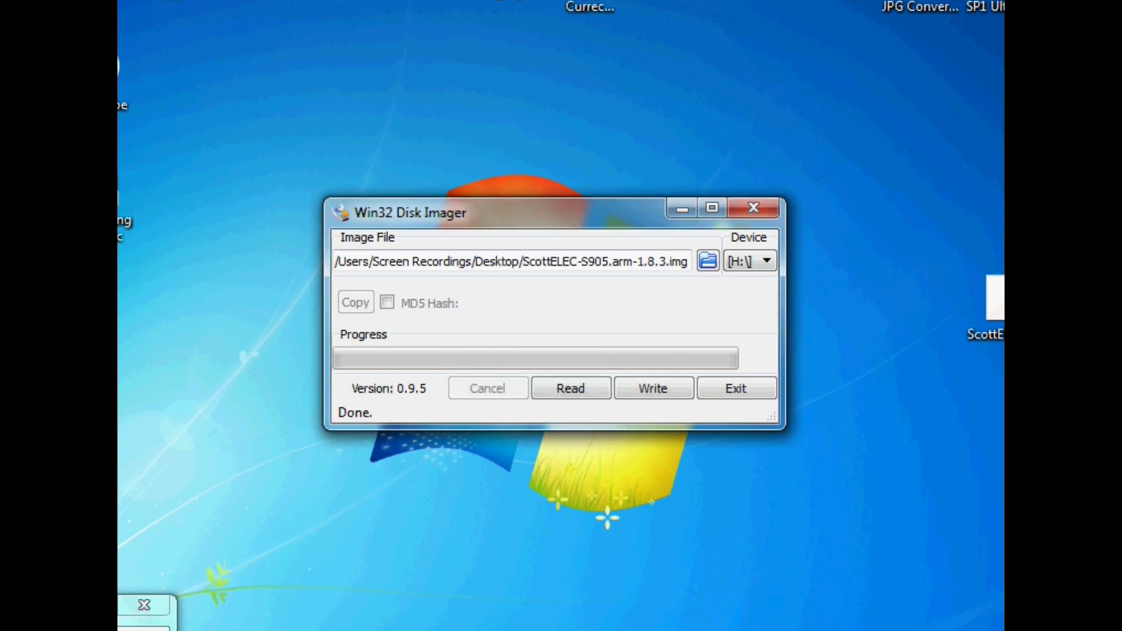
- Open the Computer window and browse LIBREELEC (H:), selecting its dtb file
{"action": "key", "text": "super"}
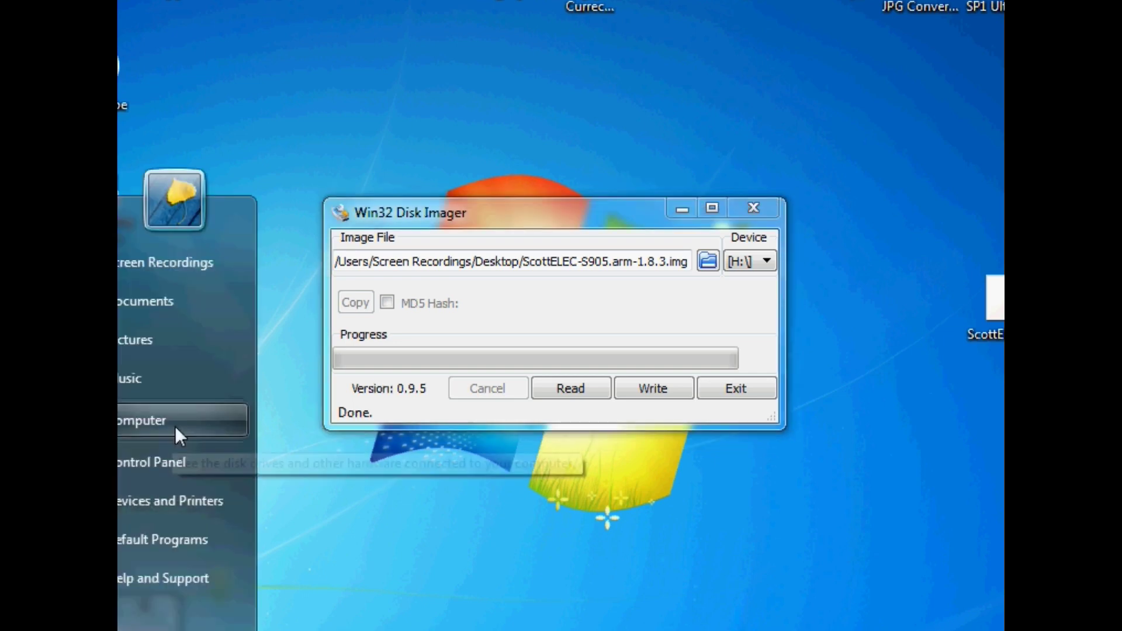
{"action": "left_click", "coordinate": [134, 423]}
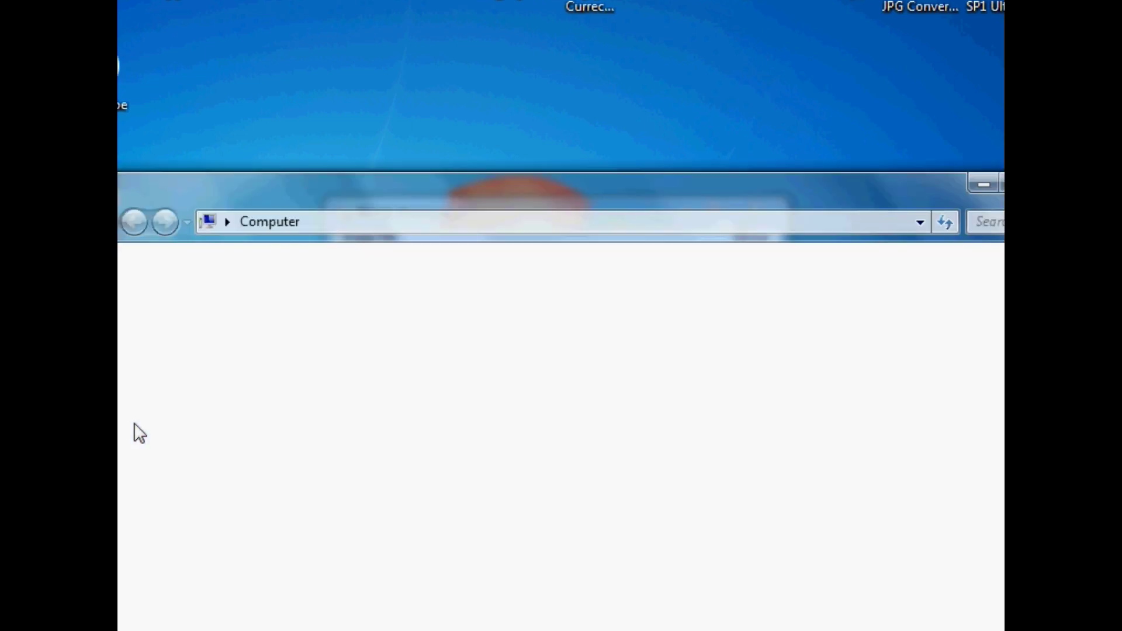
{"action": "left_click_drag", "start_coordinate": [603, 205], "coordinate": [594, 150]}
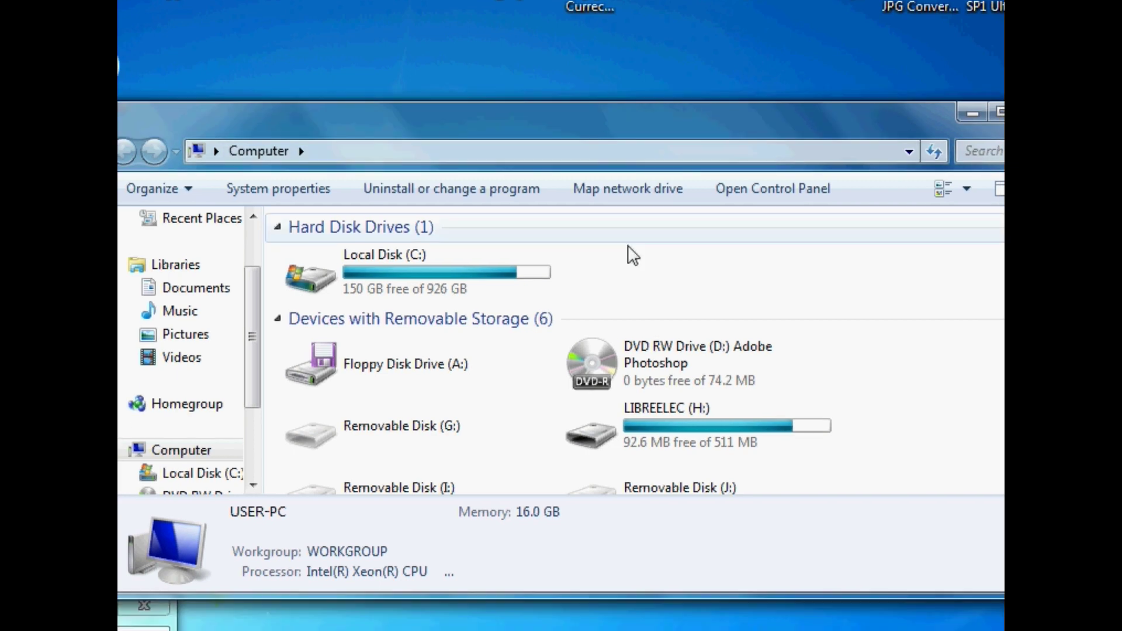
{"action": "left_click_drag", "start_coordinate": [727, 184], "coordinate": [726, 109]}
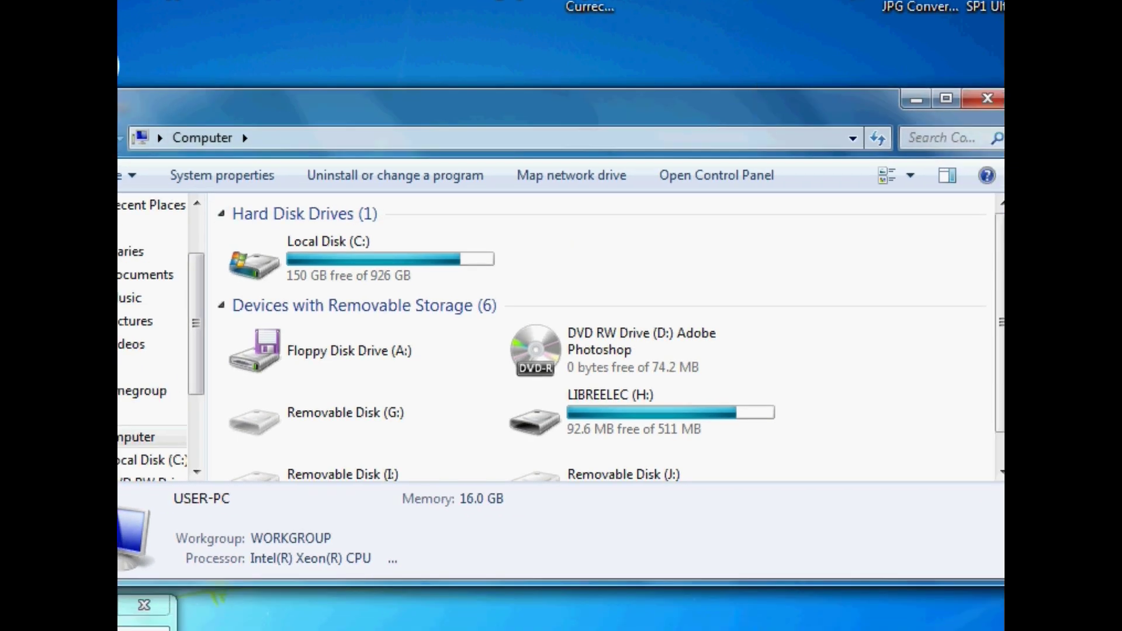
{"action": "left_click_drag", "start_coordinate": [1004, 140], "coordinate": [793, 140]}
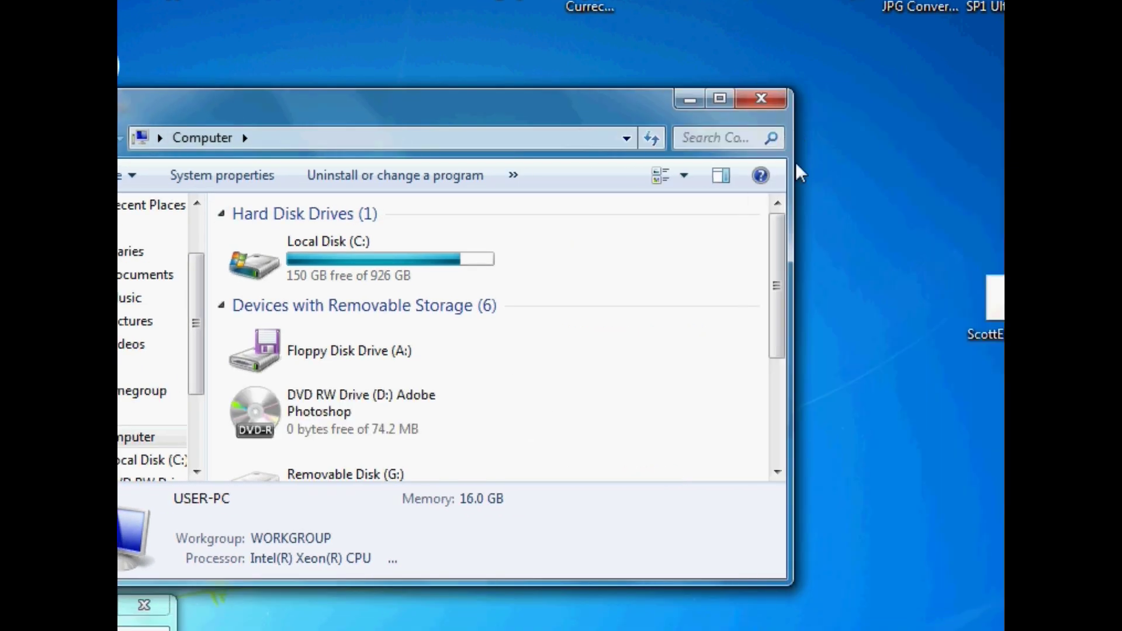
{"action": "scroll", "coordinate": [774, 363], "scroll_direction": "down", "scroll_amount": 5}
{"action": "left_click_drag", "start_coordinate": [654, 96], "coordinate": [654, 108]}
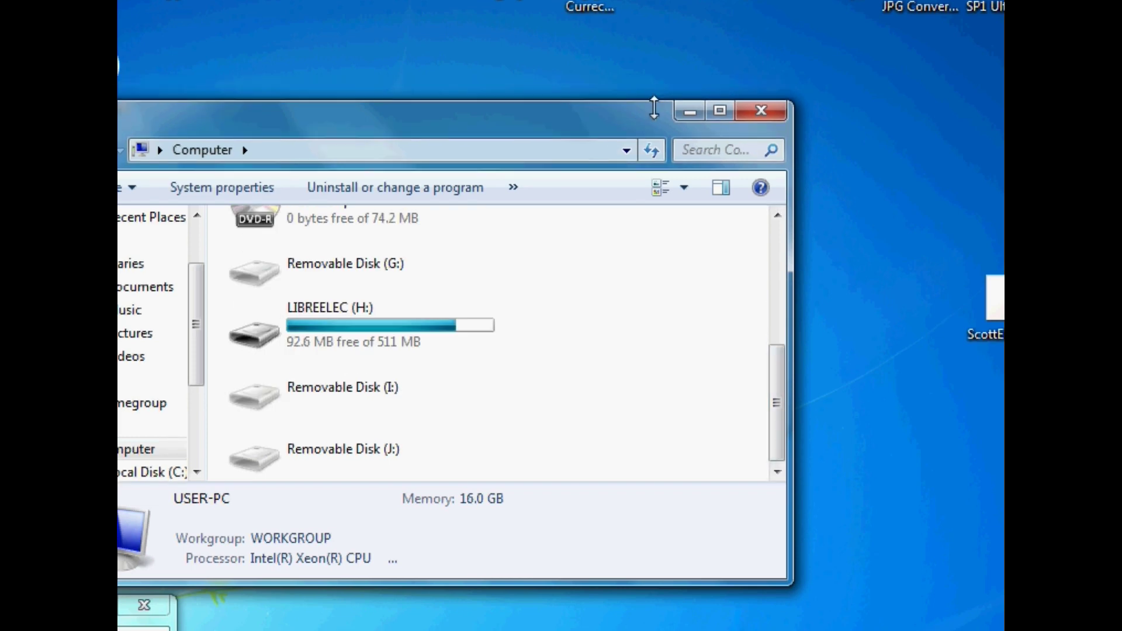
{"action": "left_click_drag", "start_coordinate": [549, 131], "coordinate": [677, 125]}
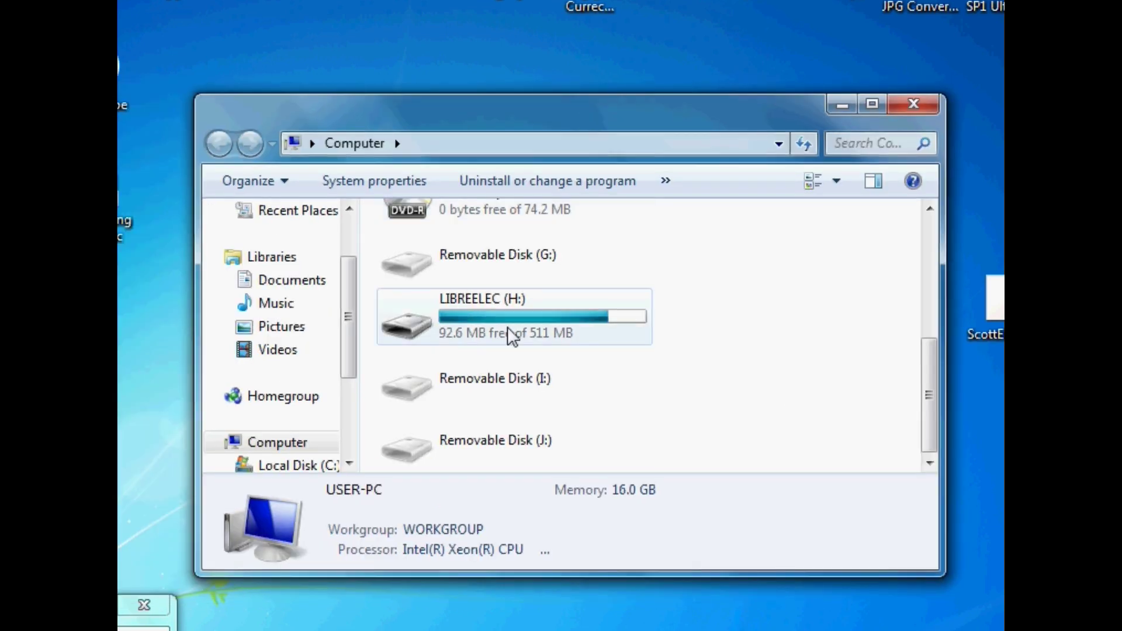
{"action": "double_click", "coordinate": [490, 316]}
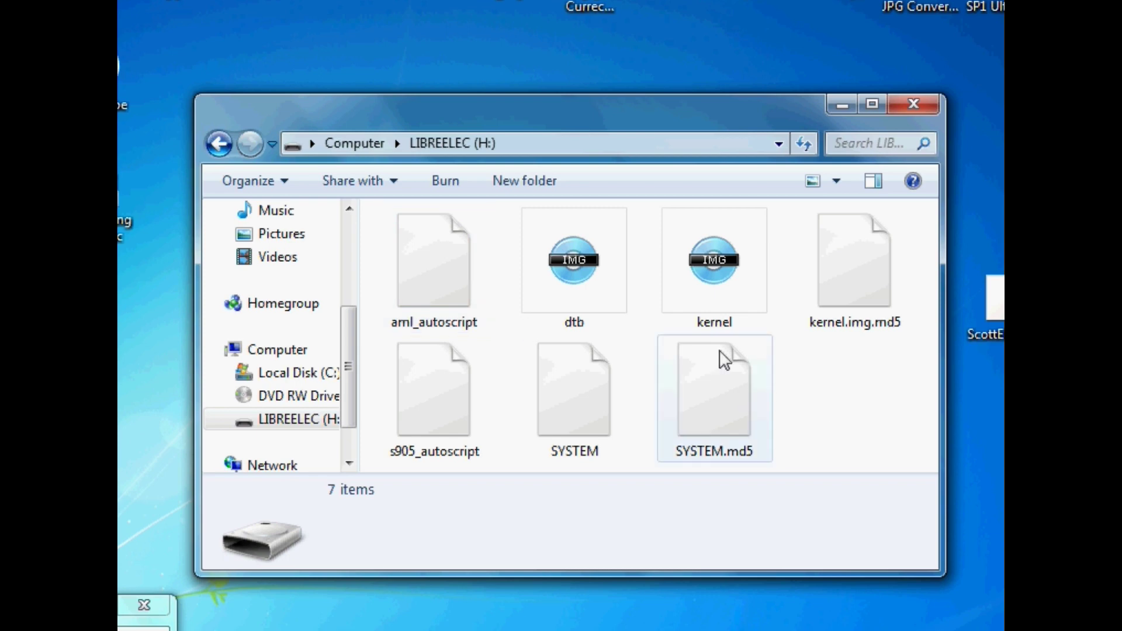
{"action": "left_click", "coordinate": [543, 286]}
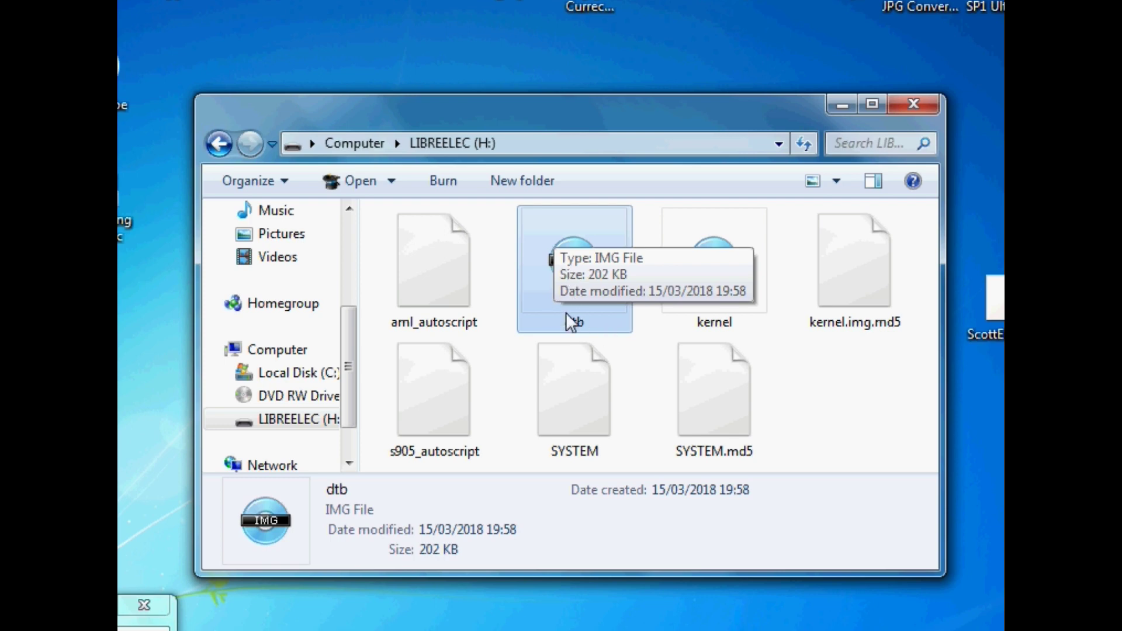
- Permanently delete the dtb file from LIBREELEC (H:), confirming with Yes
{"action": "right_click", "coordinate": [531, 288]}
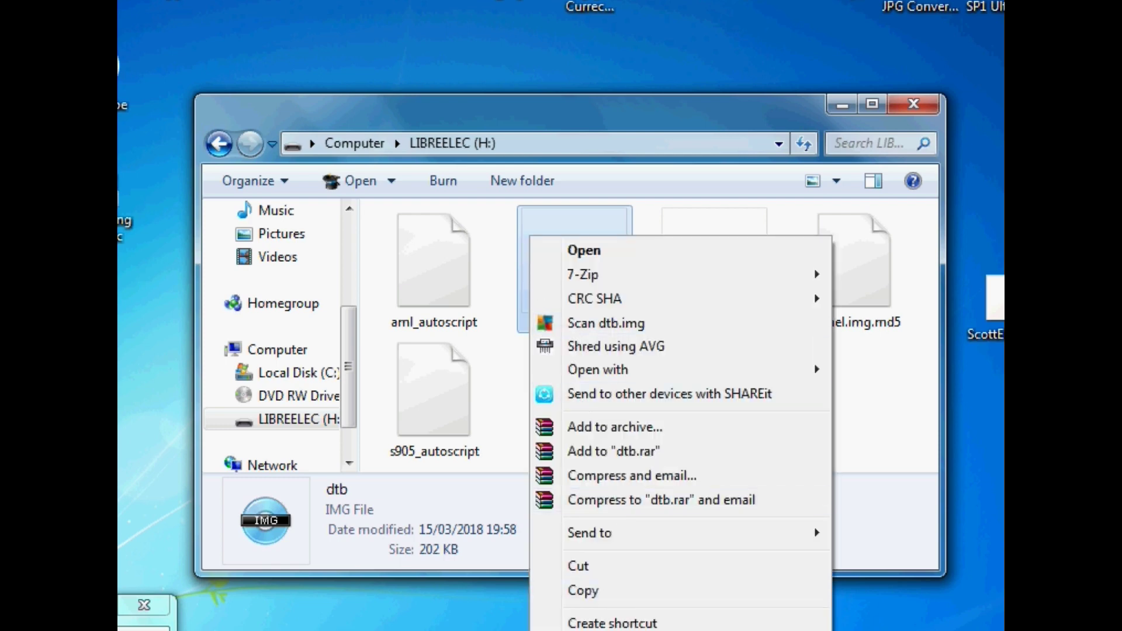
{"action": "key", "text": "Delete"}
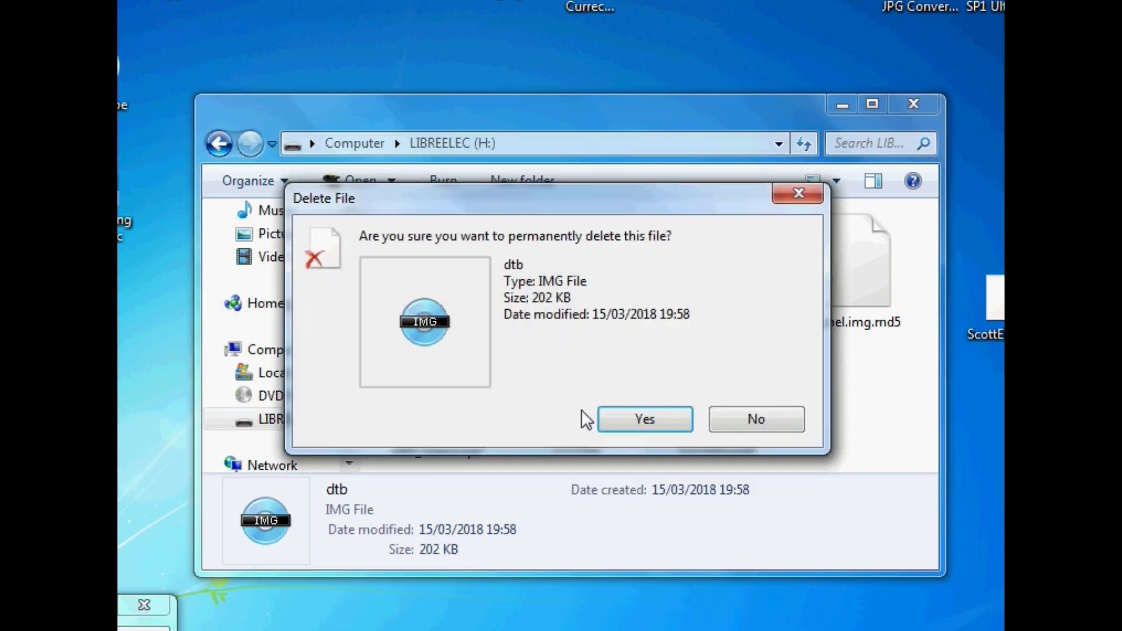
{"action": "left_click", "coordinate": [646, 419]}
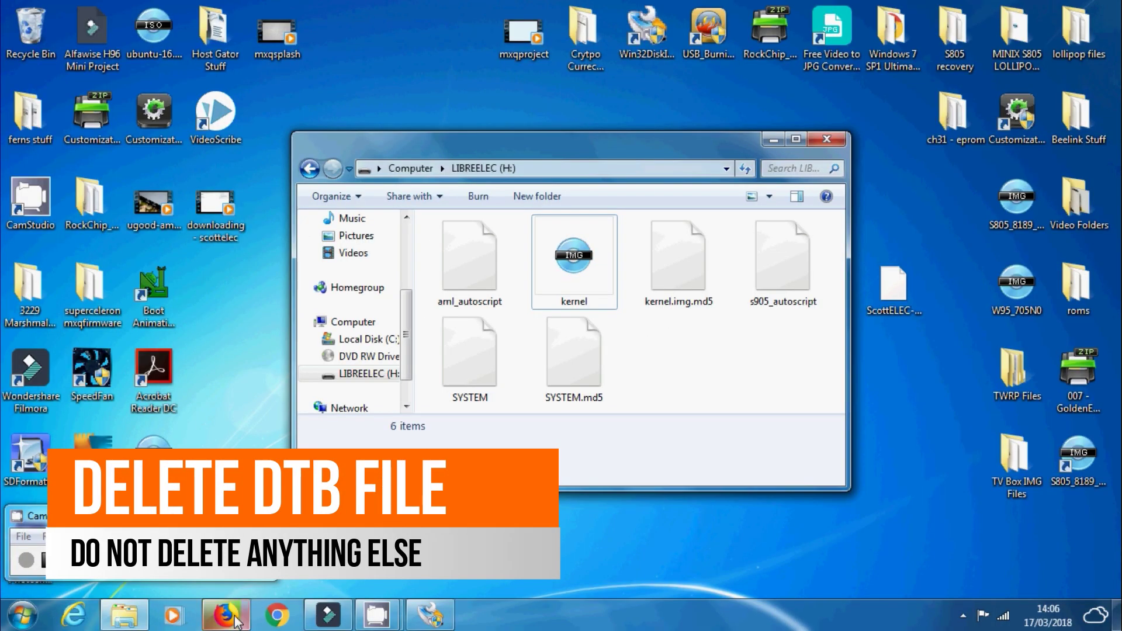
- Back in Firefox, go up to the parent directory and into device_trees/
{"action": "left_click", "coordinate": [227, 615]}
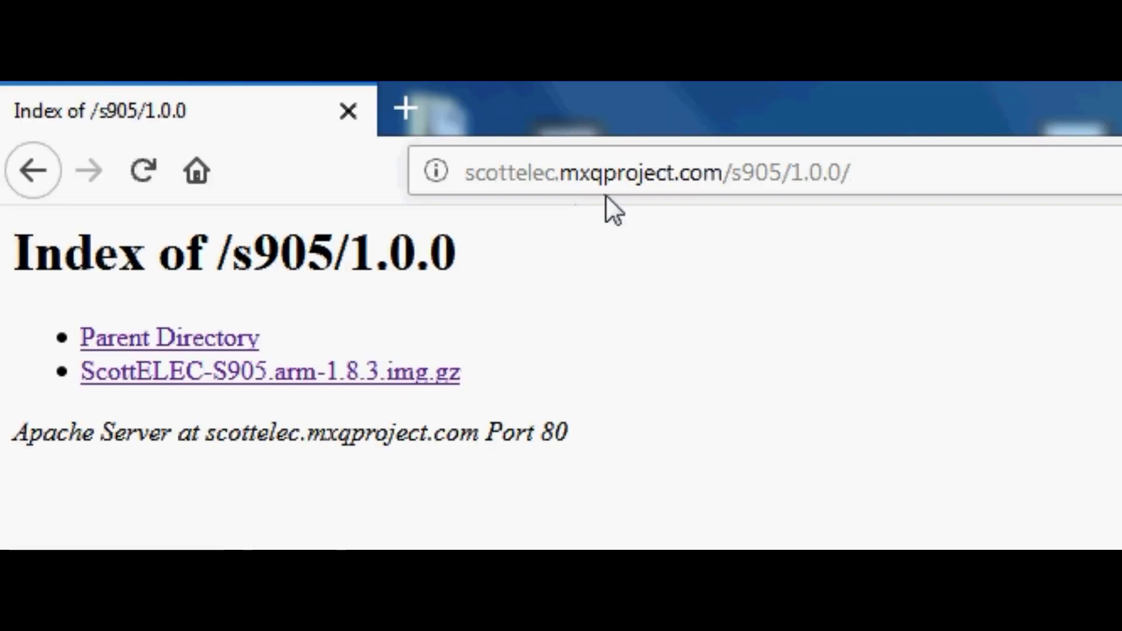
{"action": "left_click", "coordinate": [213, 344]}
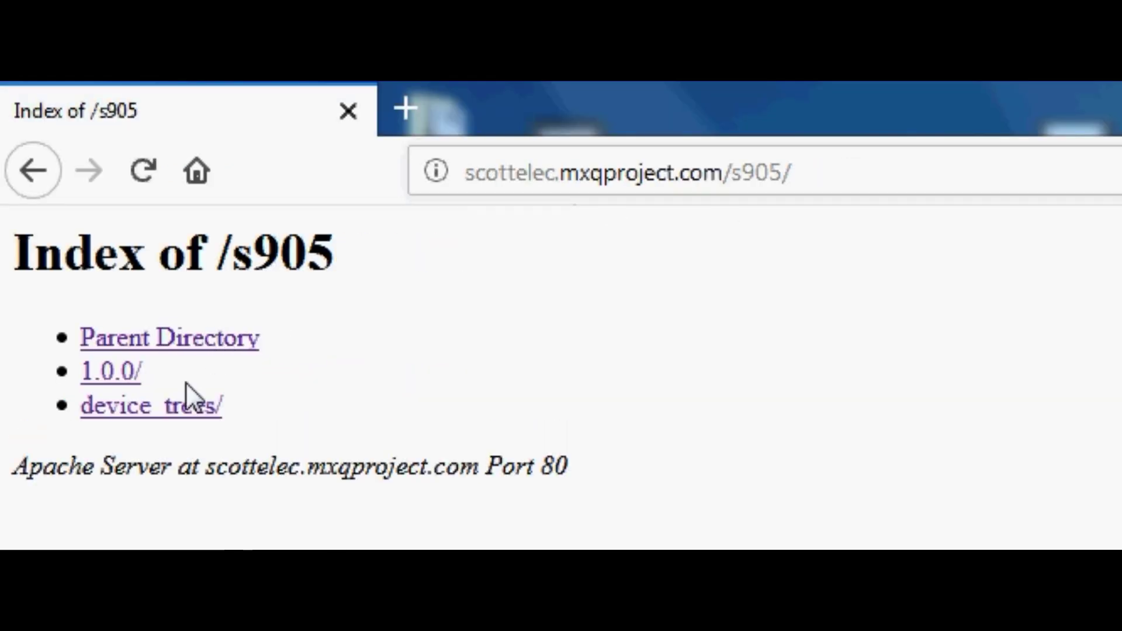
{"action": "left_click_drag", "start_coordinate": [272, 409], "coordinate": [72, 405]}
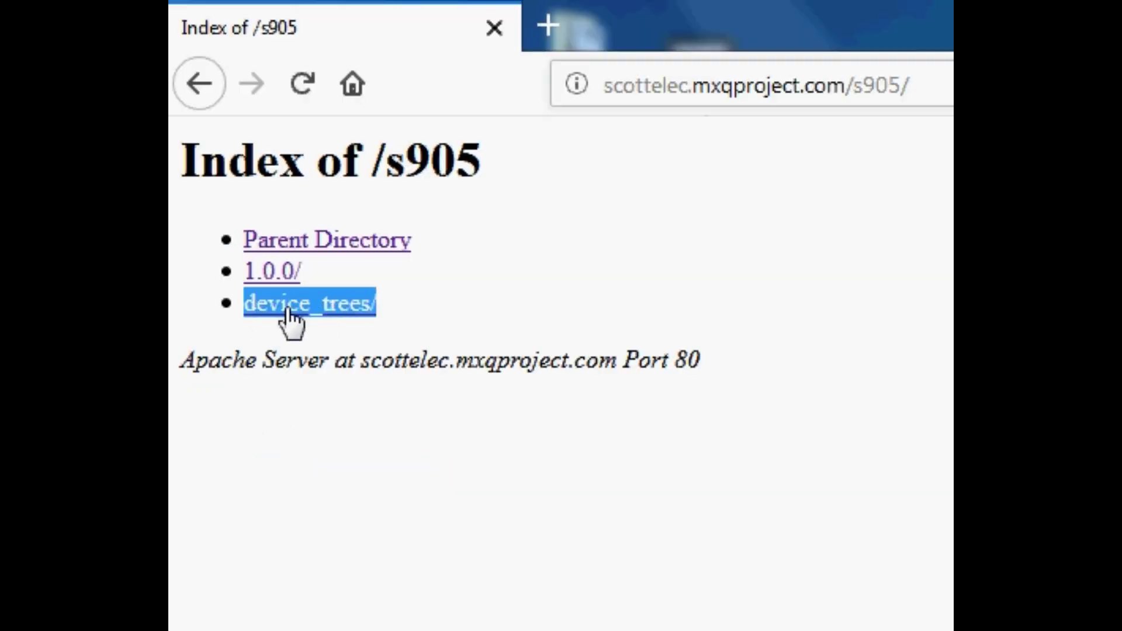
{"action": "left_click", "coordinate": [311, 314]}
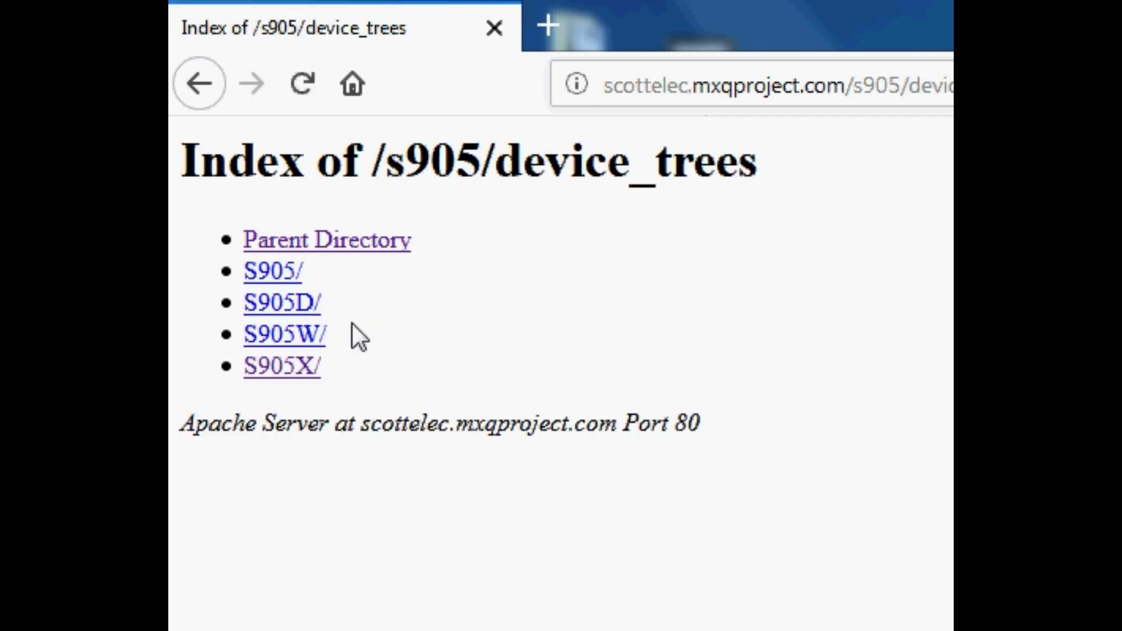
{"action": "left_click_drag", "start_coordinate": [353, 376], "coordinate": [231, 376]}
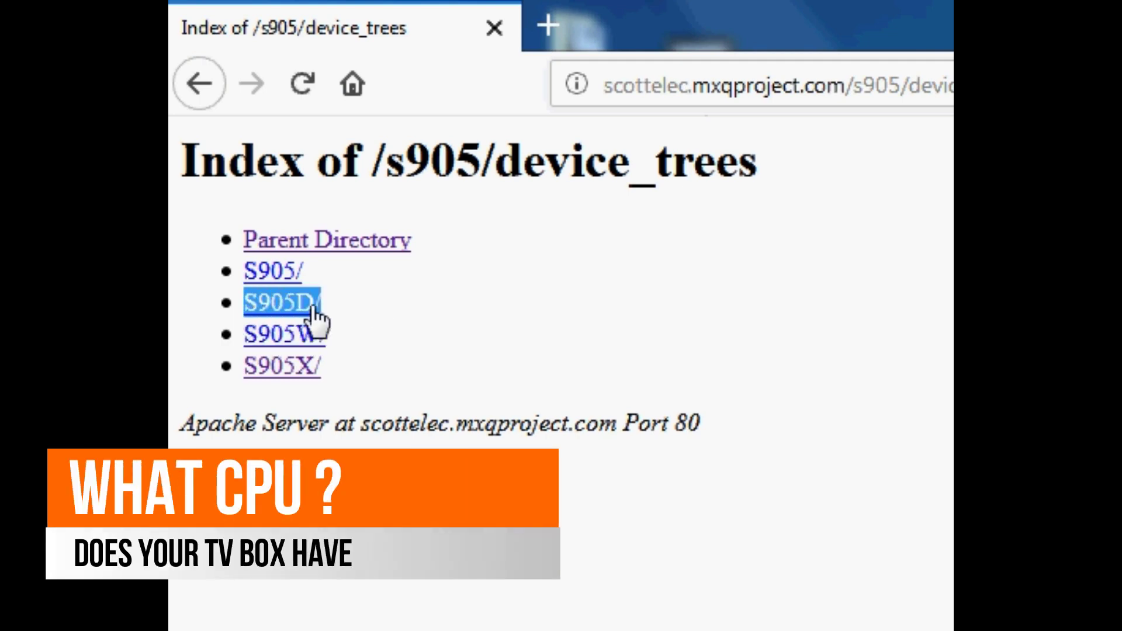
- Download gxl_p212_2g.dtb from the S905X device-tree folder
{"action": "left_click_drag", "start_coordinate": [315, 269], "coordinate": [256, 271]}
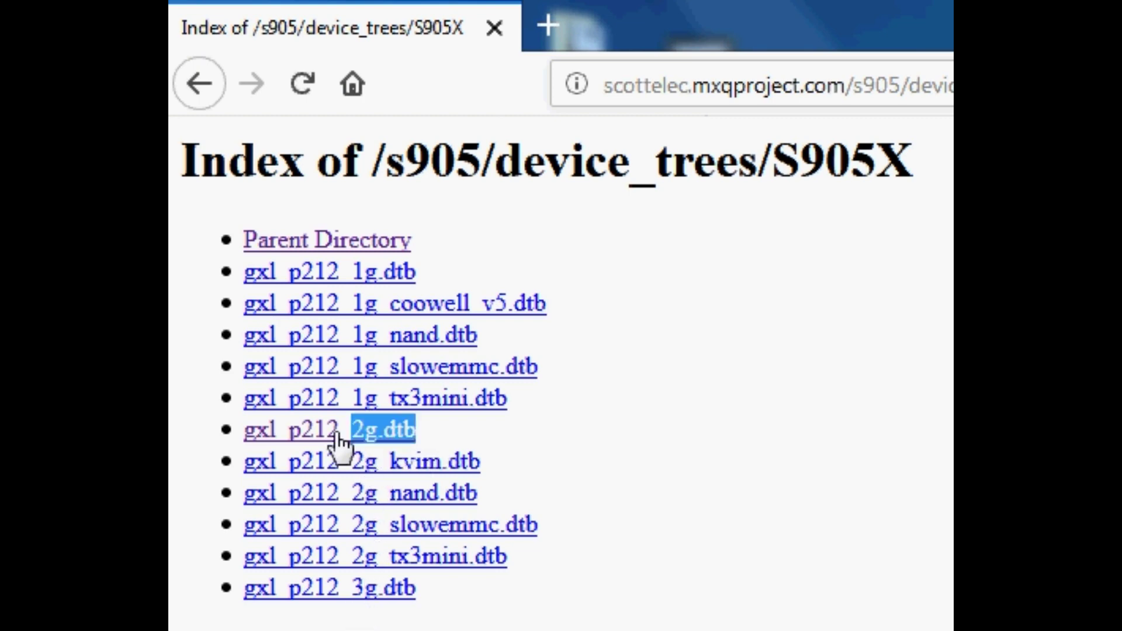
{"action": "left_click_drag", "start_coordinate": [339, 444], "coordinate": [244, 431]}
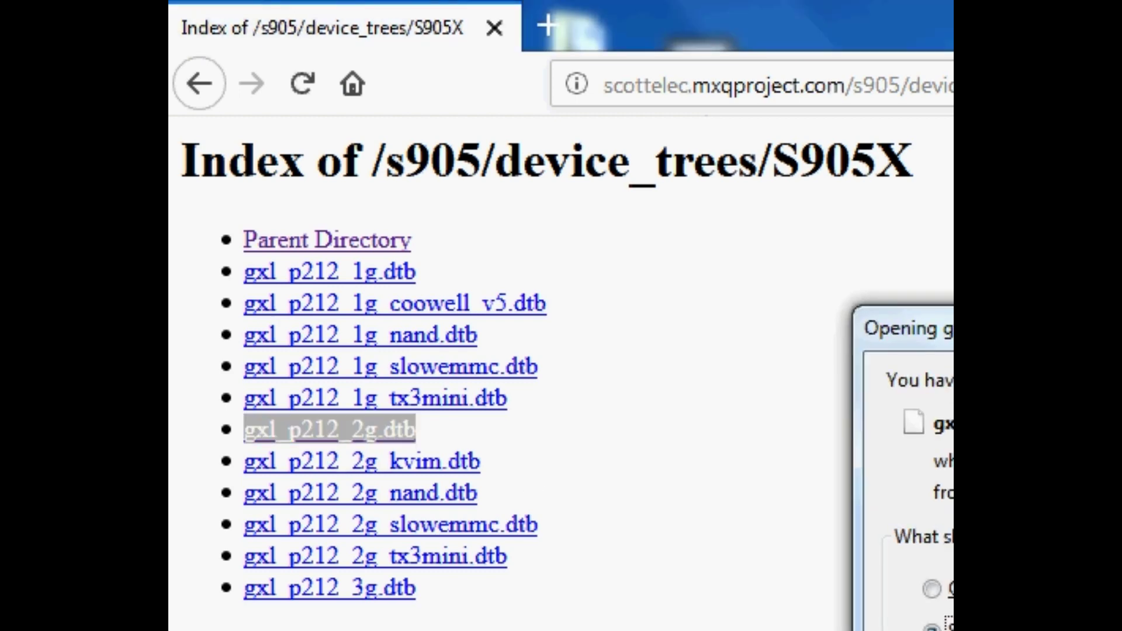
{"action": "key", "text": "Escape"}
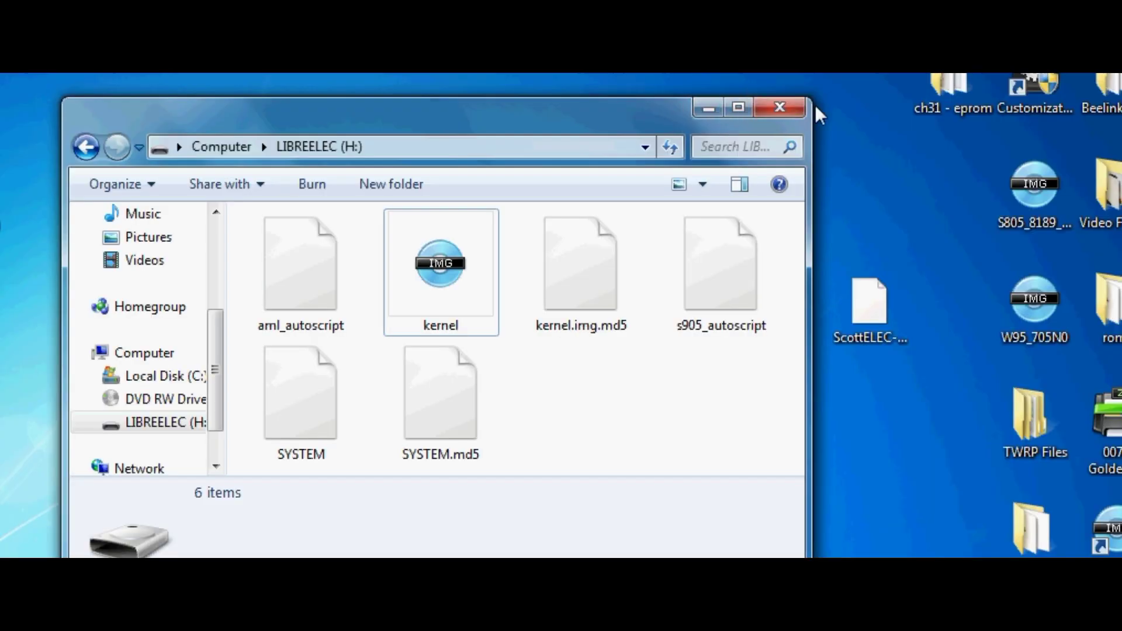
- Close Win32 Disk Imager and place the downloaded gxl_p212_2g(1).dtb beside the LIBREELEC window
{"action": "left_click_drag", "start_coordinate": [352, 122], "coordinate": [723, 142]}
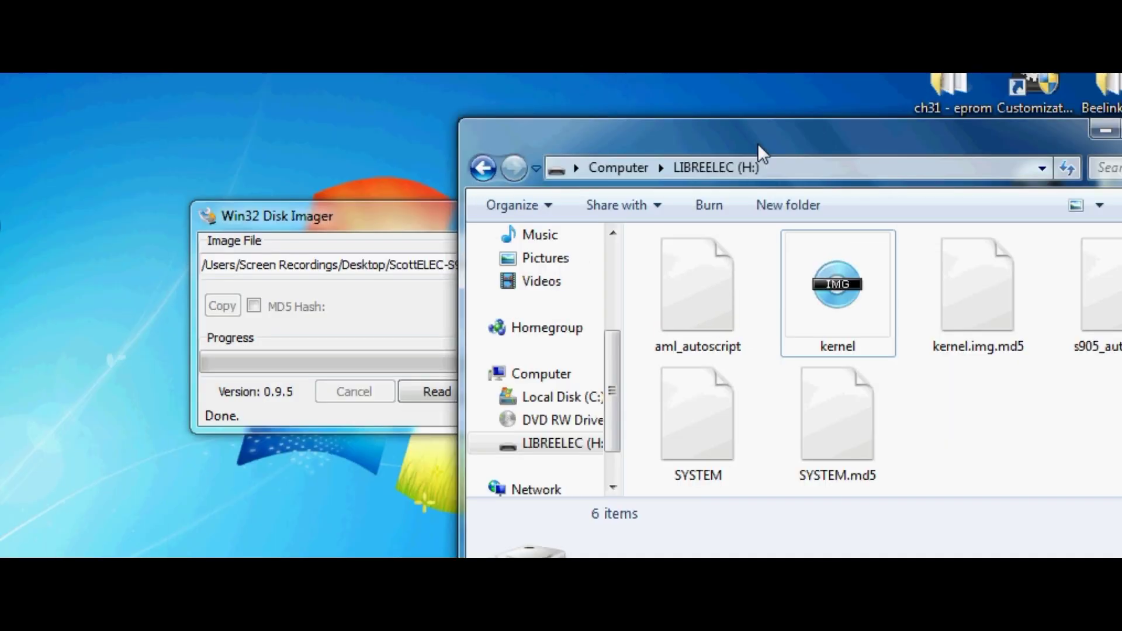
{"action": "left_click_drag", "start_coordinate": [368, 223], "coordinate": [209, 231]}
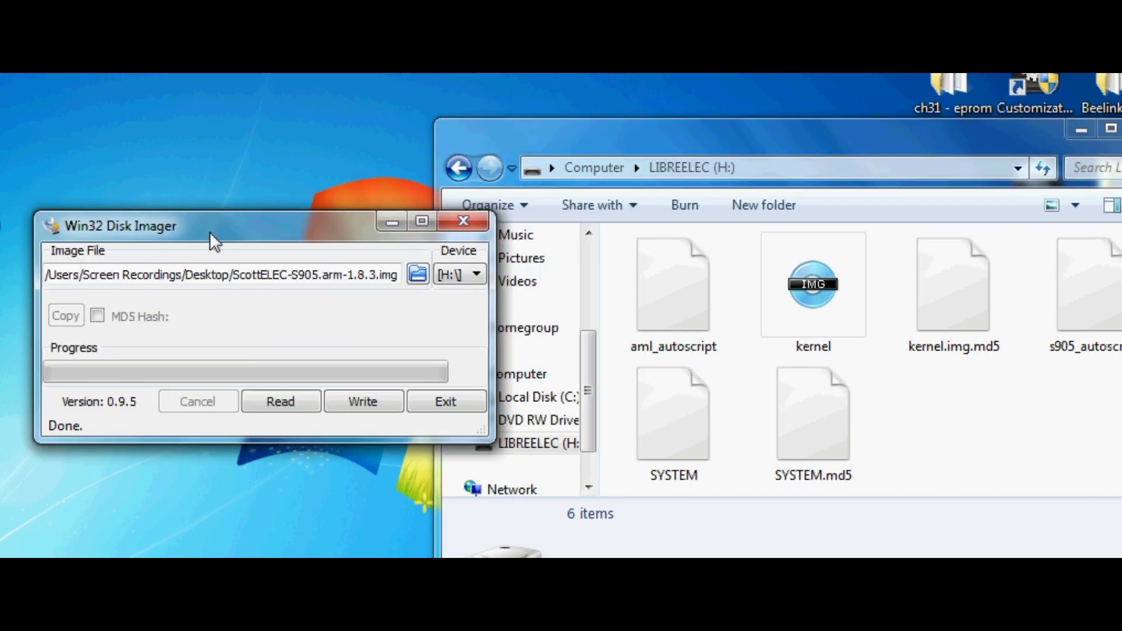
{"action": "left_click", "coordinate": [461, 222]}
{"action": "left_click_drag", "start_coordinate": [230, 275], "coordinate": [280, 297]}
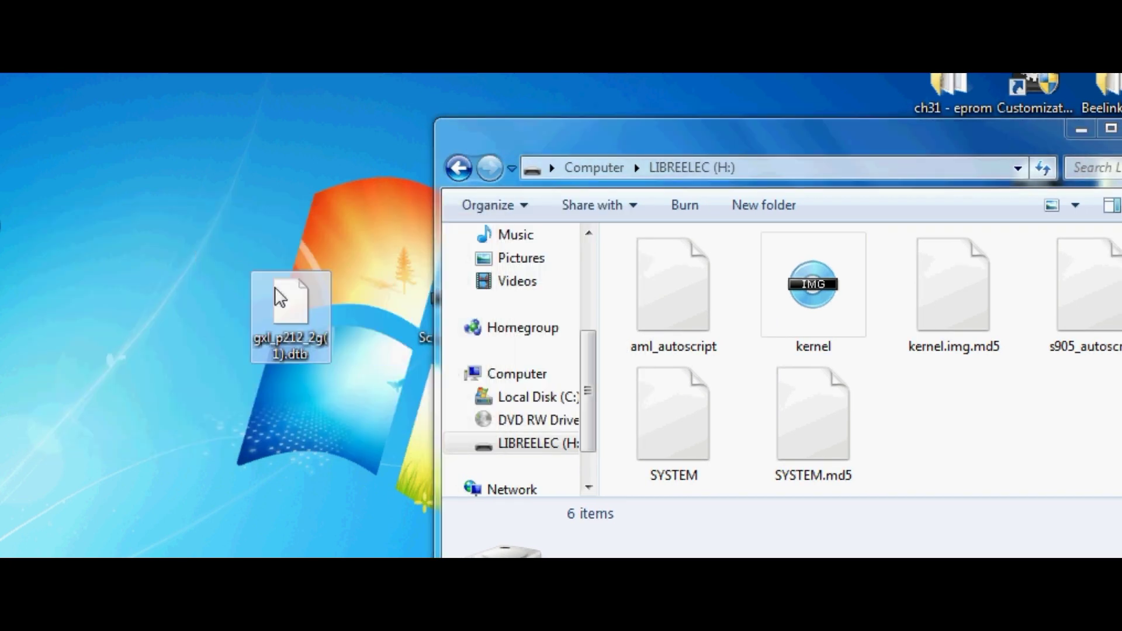
{"action": "left_click_drag", "start_coordinate": [529, 133], "coordinate": [624, 100]}
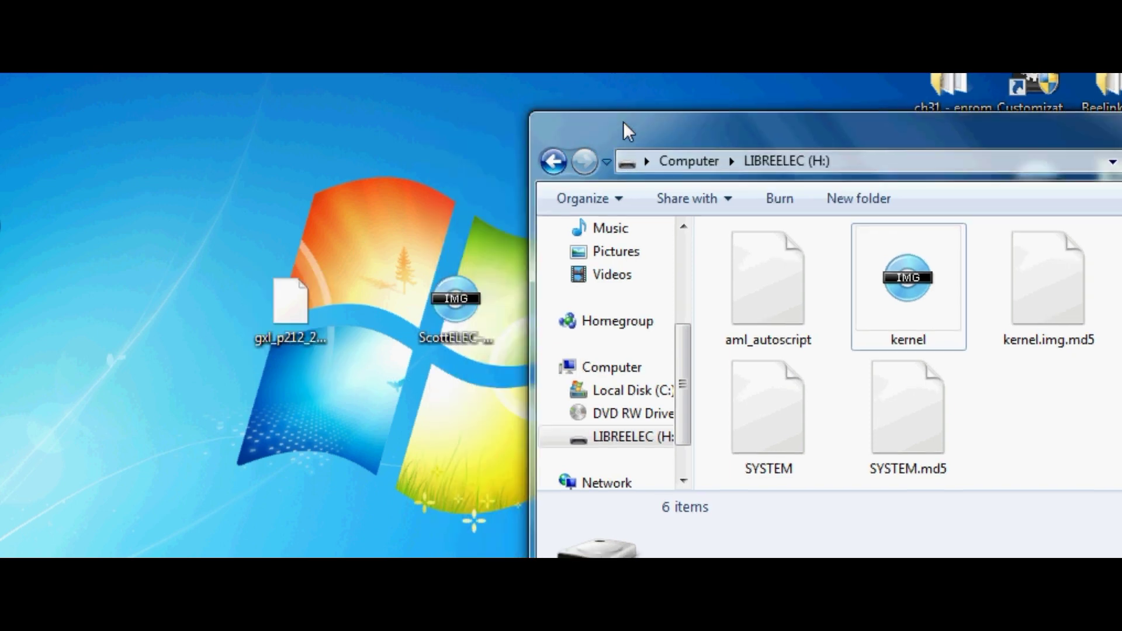
{"action": "left_click", "coordinate": [291, 318]}
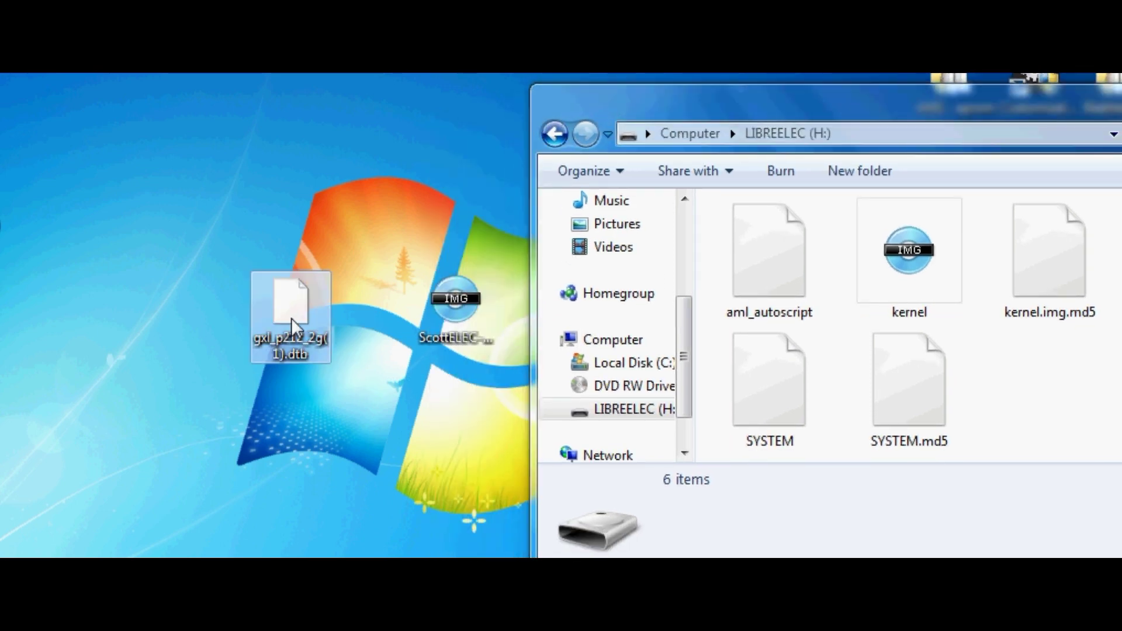
- Rename the downloaded gxl_p212_2g(1).dtb to dtb.img, accepting the extension change
{"action": "right_click", "coordinate": [293, 332]}
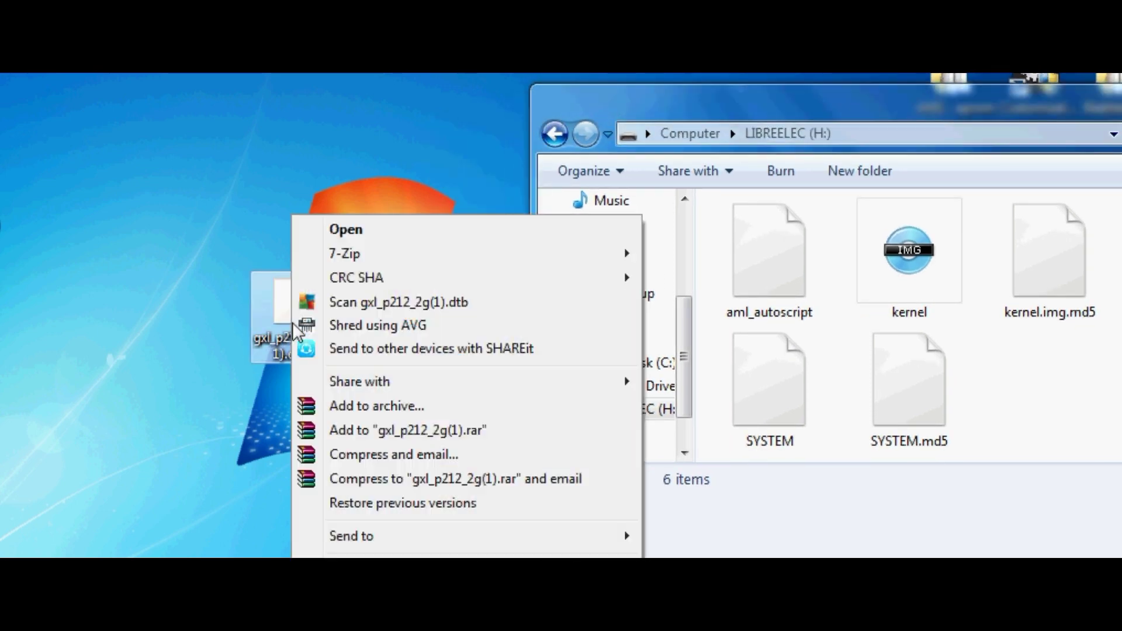
{"action": "key", "text": "m"}
{"action": "type", "text": "dtb."}
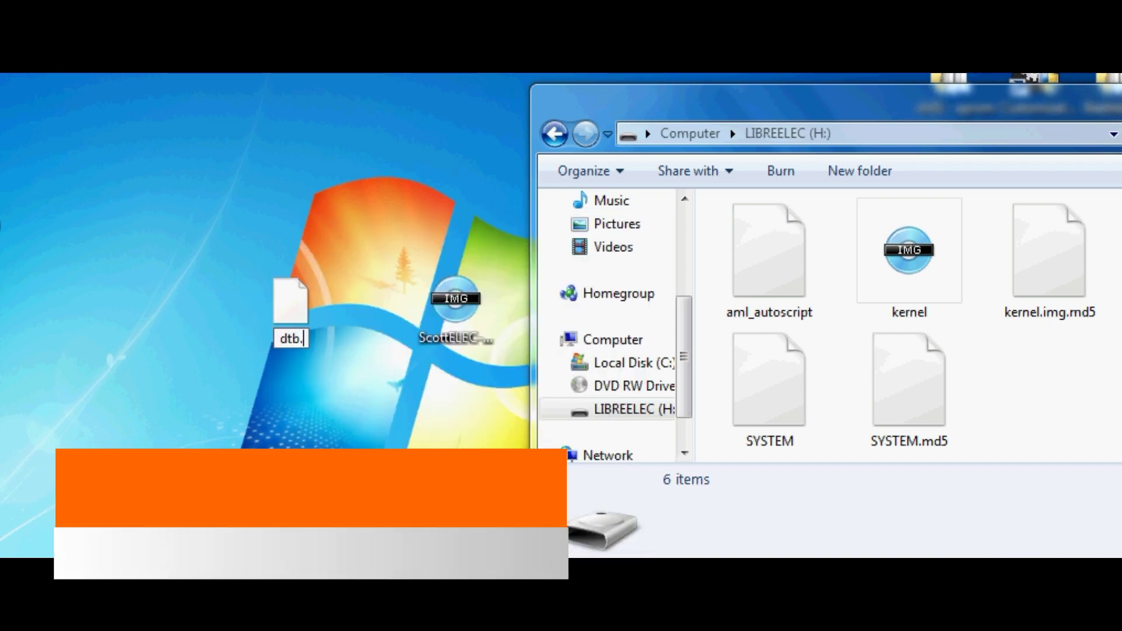
{"action": "type", "text": "img"}
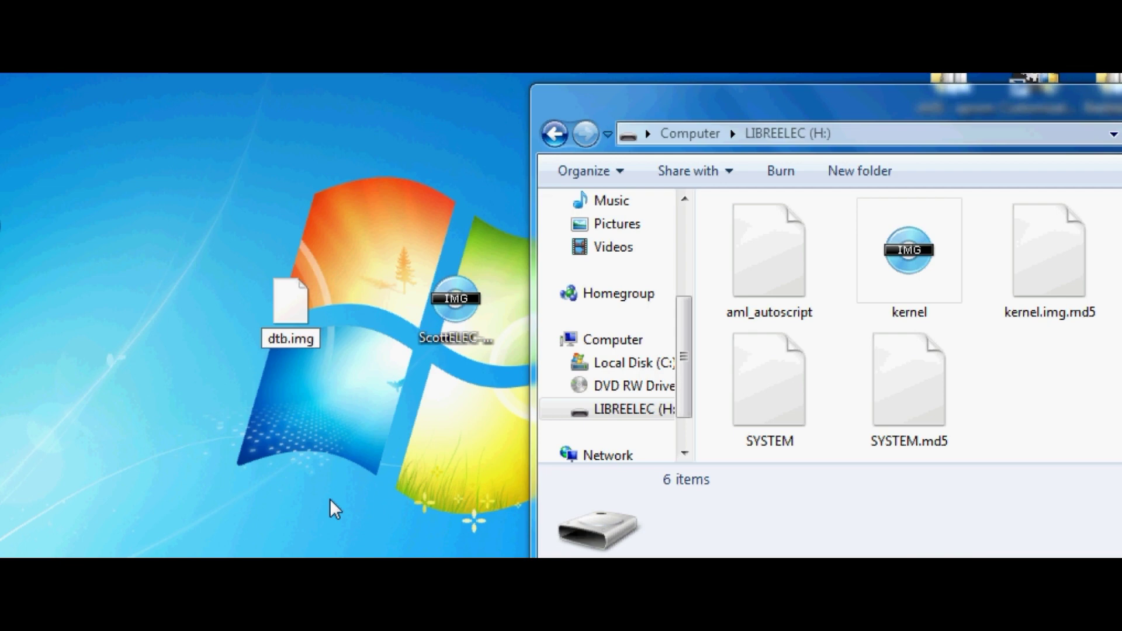
{"action": "key", "text": "Return"}
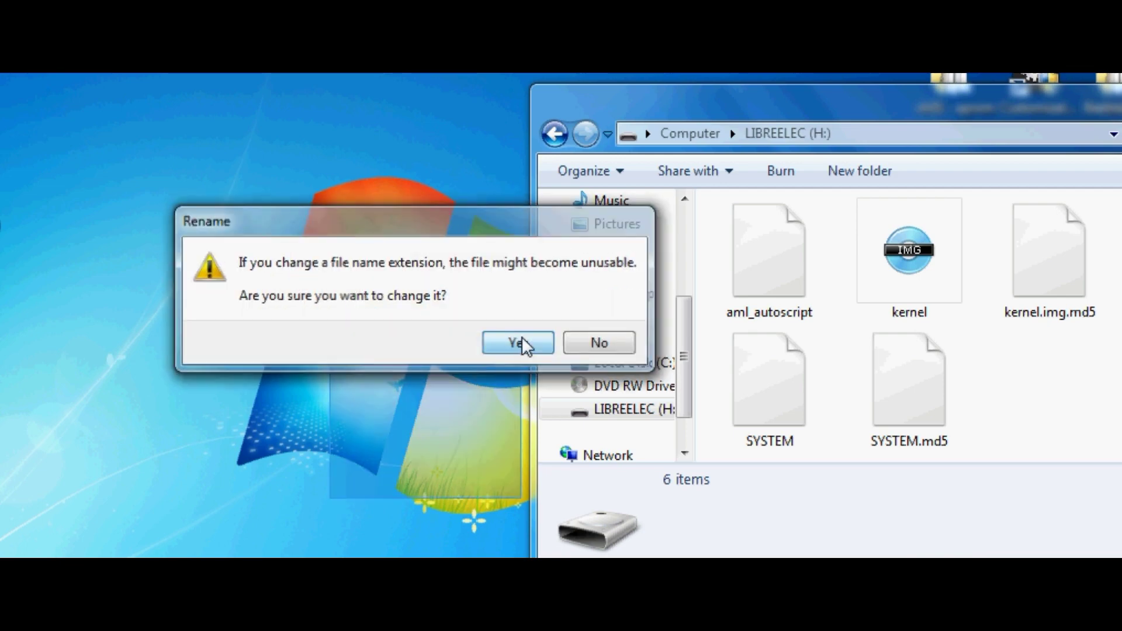
{"action": "left_click", "coordinate": [520, 341]}
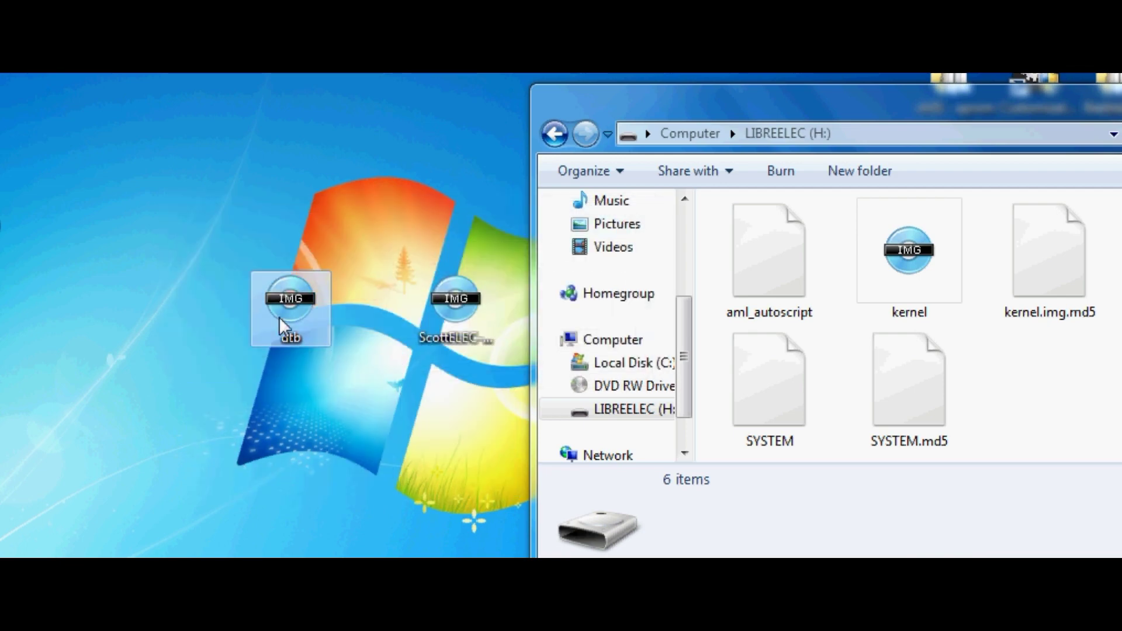
- Copy dtb.img onto the LIBREELEC (H:) drive
{"action": "left_click_drag", "start_coordinate": [672, 109], "coordinate": [579, 109]}
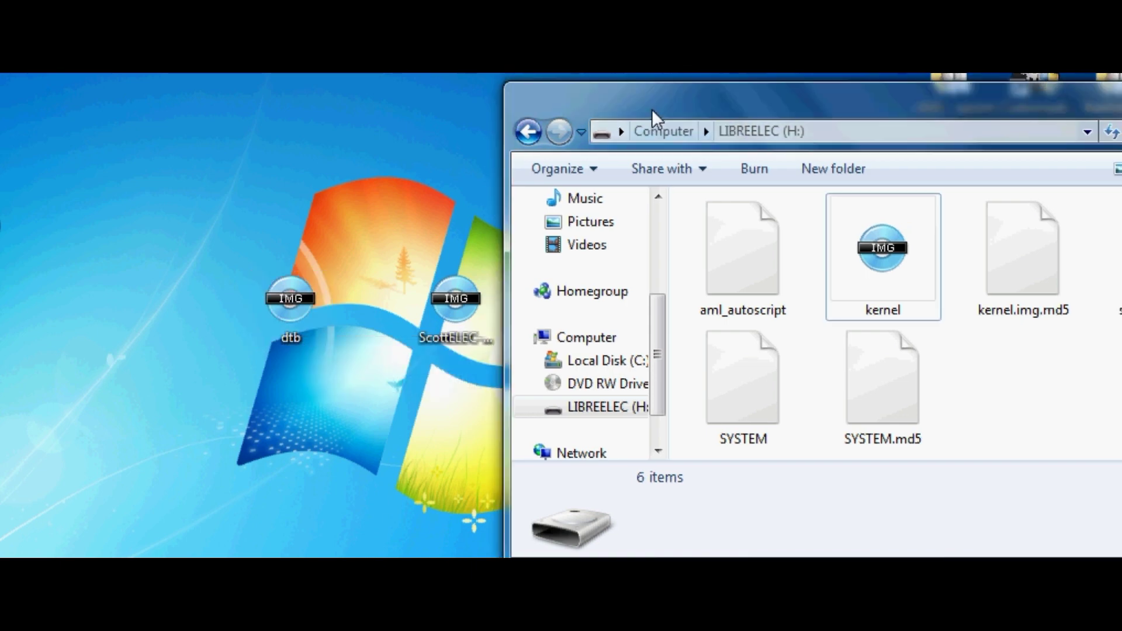
{"action": "left_click_drag", "start_coordinate": [316, 295], "coordinate": [910, 386]}
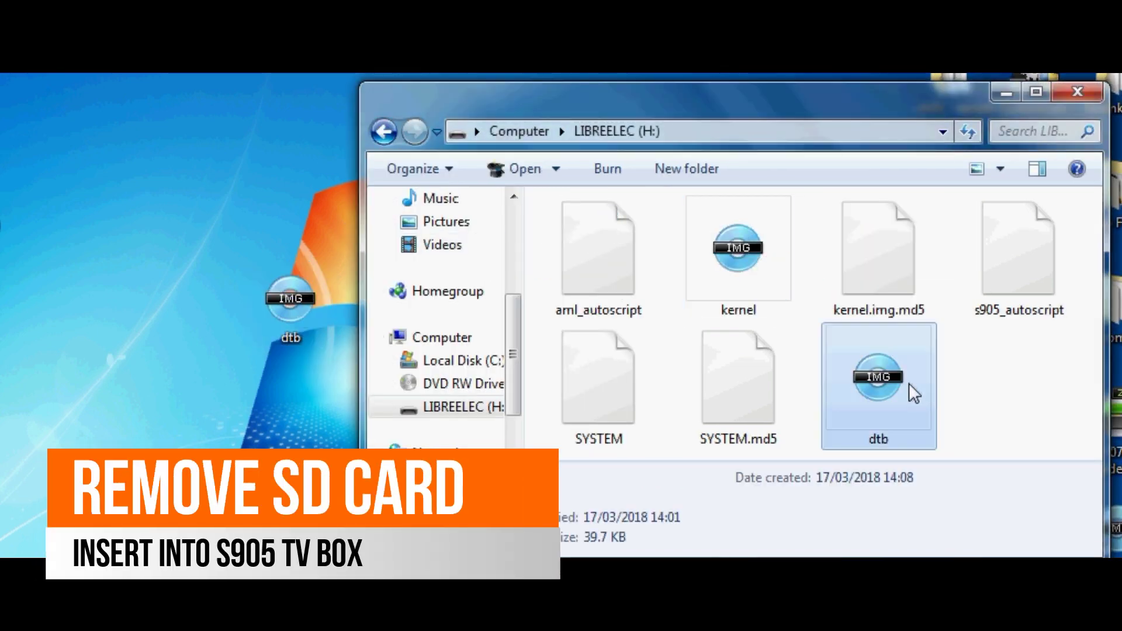
{"action": "left_click_drag", "start_coordinate": [859, 105], "coordinate": [594, 142]}
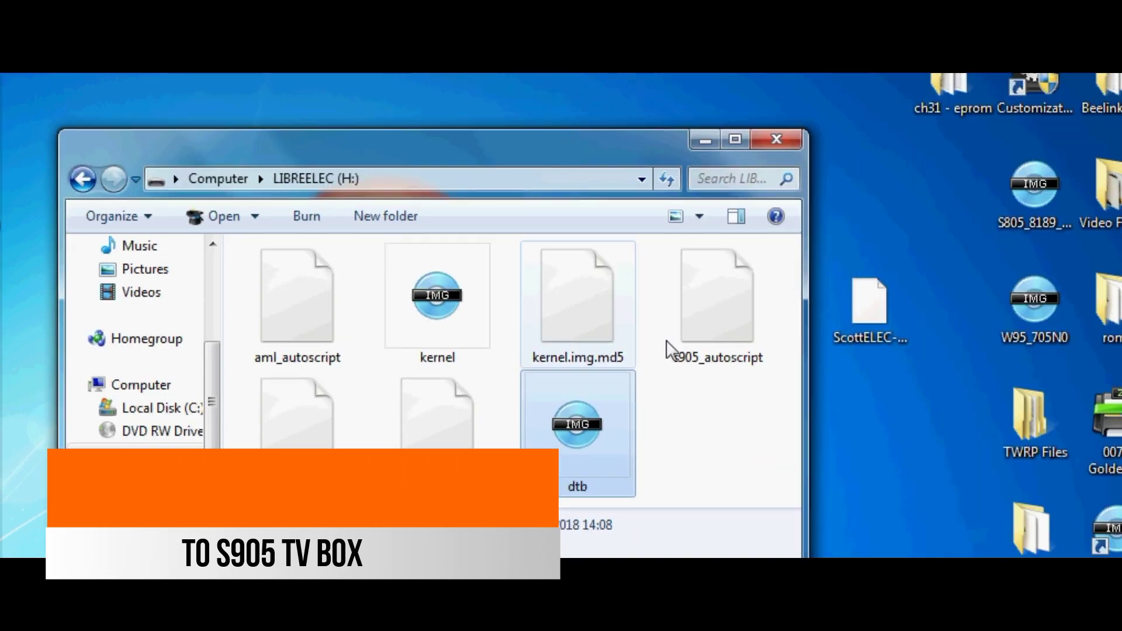